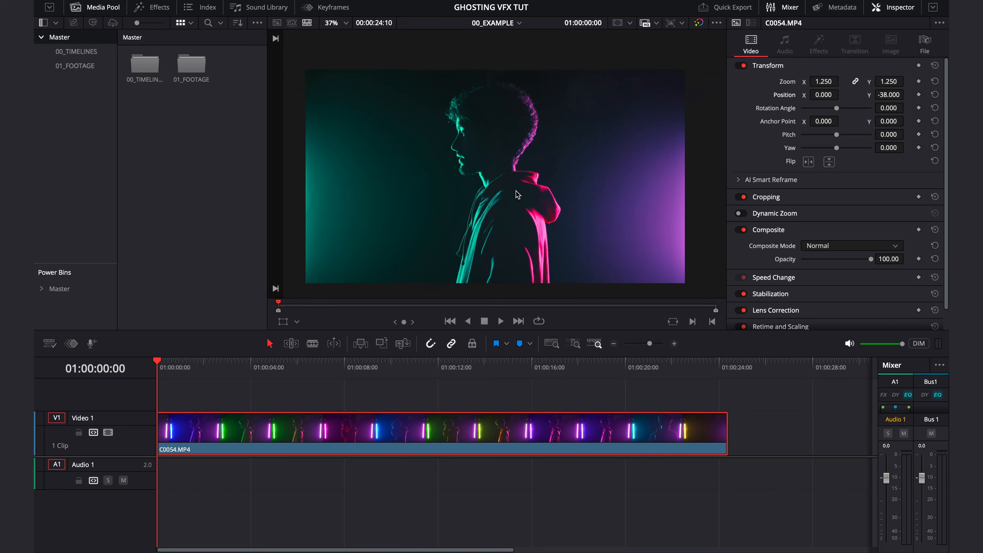
# - Duplicate the C0054.MP4 clip onto a new Video 2 track directly above the original
pyautogui.moveTo(159, 366); pyautogui.dragTo(233, 409)
pyautogui.scroll(-1, 304, 435)
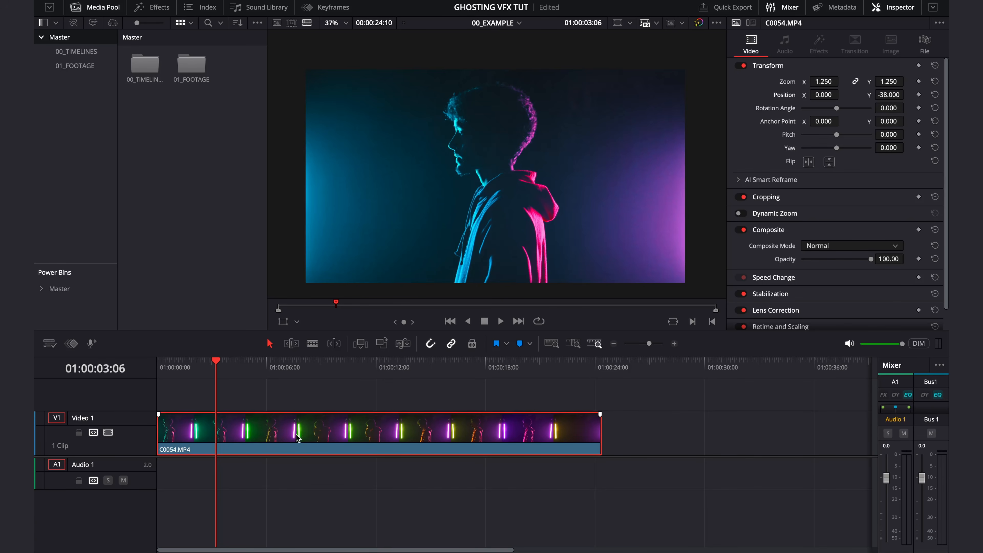
pyautogui.moveTo(299, 427); pyautogui.dragTo(302, 401)
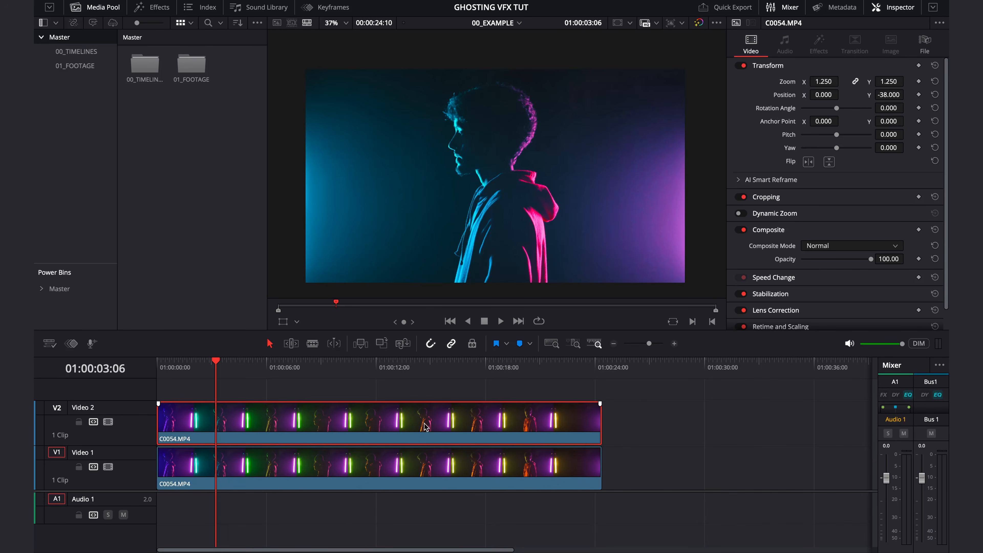
# - Change the speed of the copied clip on Video 2 to 500%
pyautogui.rightClick(295, 426)
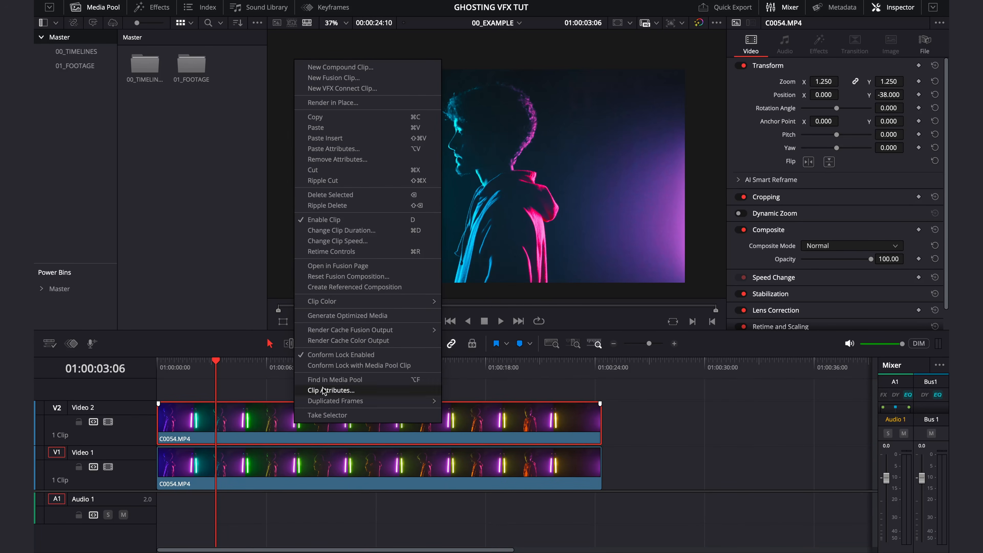
pyautogui.click(342, 241)
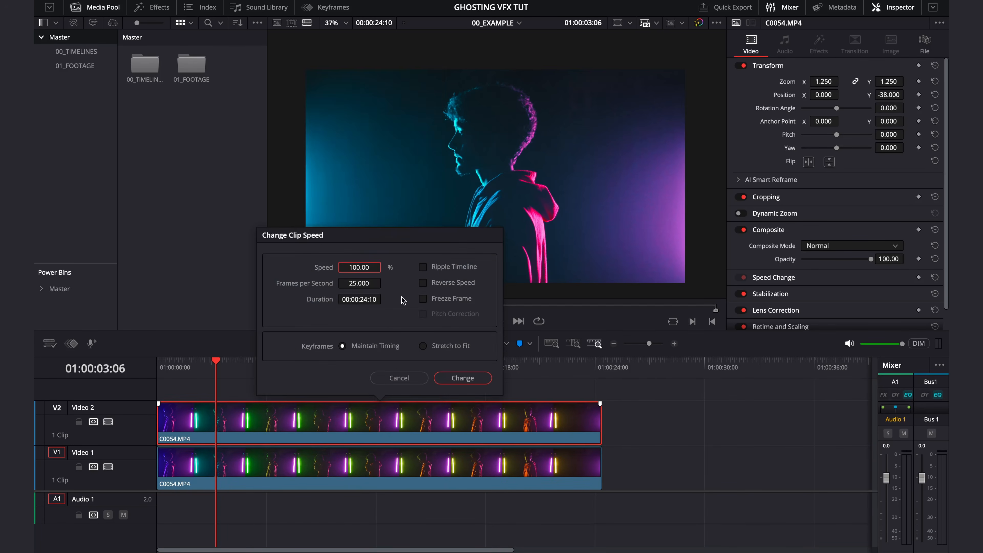
pyautogui.click(350, 267)
pyautogui.keyDown('shift'); pyautogui.click(353, 267); pyautogui.keyUp('shift')
pyautogui.write('5')
pyautogui.click(463, 377)
# - Change the speed of the original clip on Video 1 to 250%
pyautogui.rightClick(244, 471)
pyautogui.click(297, 289)
pyautogui.click(361, 315)
pyautogui.write('200')
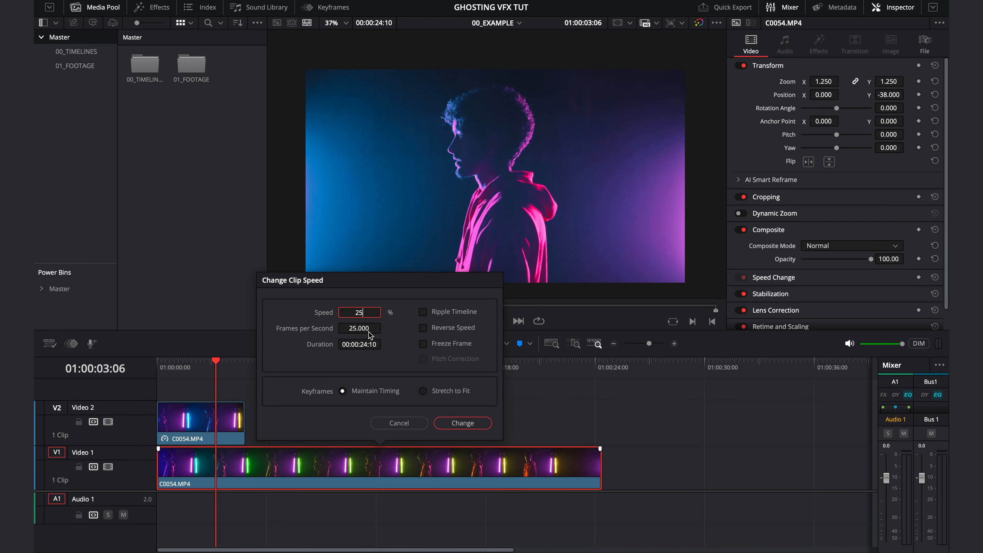
pyautogui.click(462, 422)
# - Lower the opacity of the Video 2 clip to about 33.59 so it overlays the base clip as a ghost
pyautogui.moveTo(201, 373); pyautogui.dragTo(187, 373)
pyautogui.click(196, 424)
pyautogui.moveTo(849, 259)
pyautogui.mouseDown()
pyautogui.moveTo(836, 264)
pyautogui.moveTo(849, 263)
pyautogui.mouseUp()
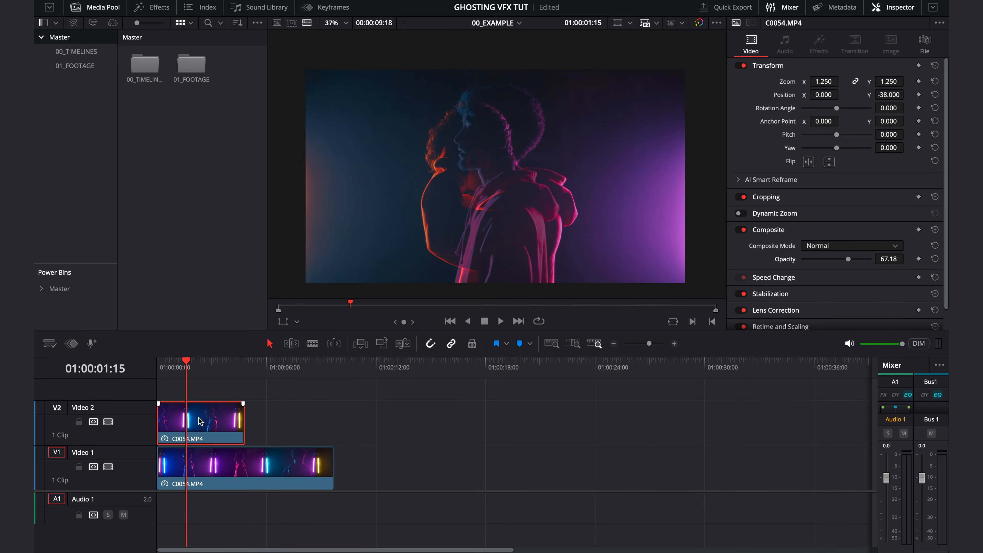
pyautogui.moveTo(857, 262); pyautogui.dragTo(824, 265)
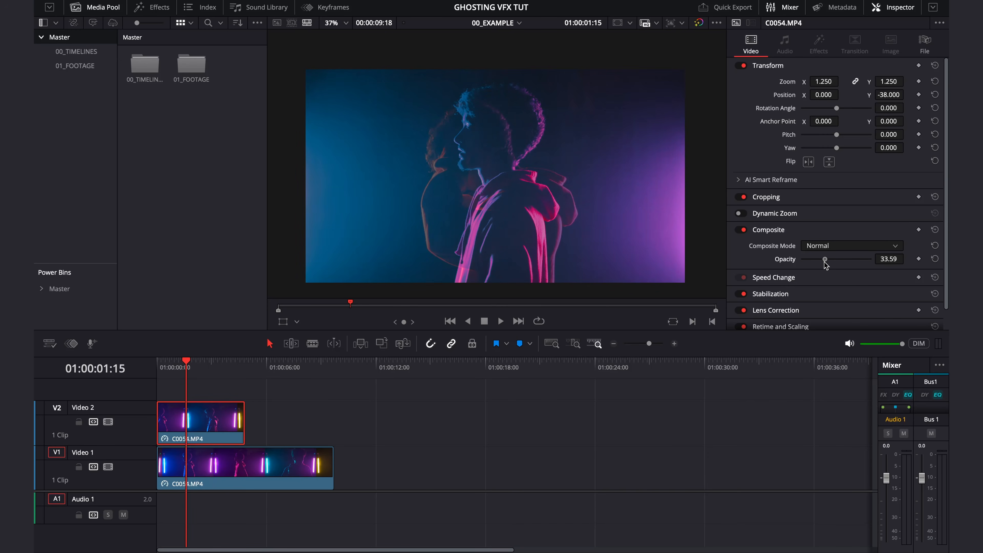
# - Duplicate the semi-transparent Video 2 clip onto Video 3 and set the Video 2 clip's speed to 350%
pyautogui.press('Home')
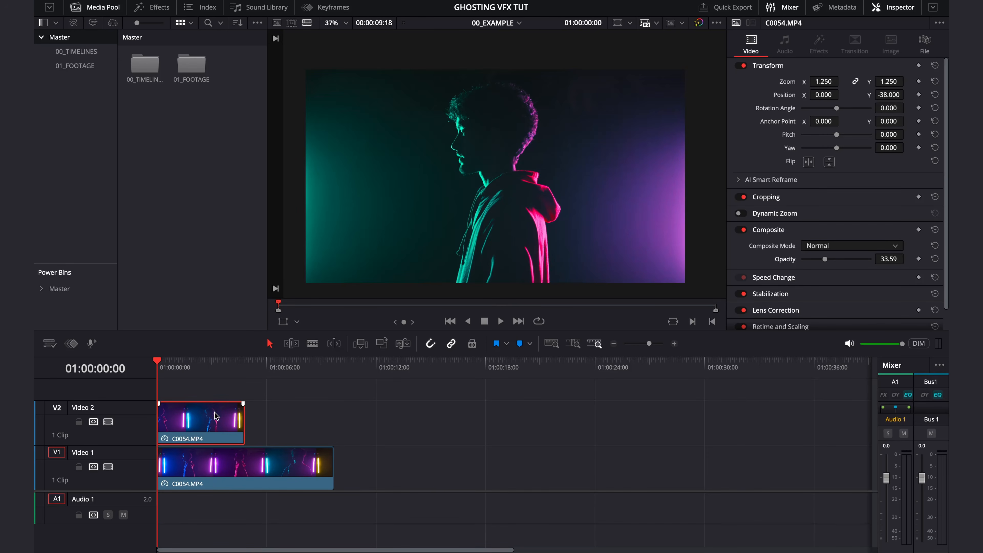
pyautogui.moveTo(178, 408); pyautogui.dragTo(180, 383)
pyautogui.rightClick(191, 425)
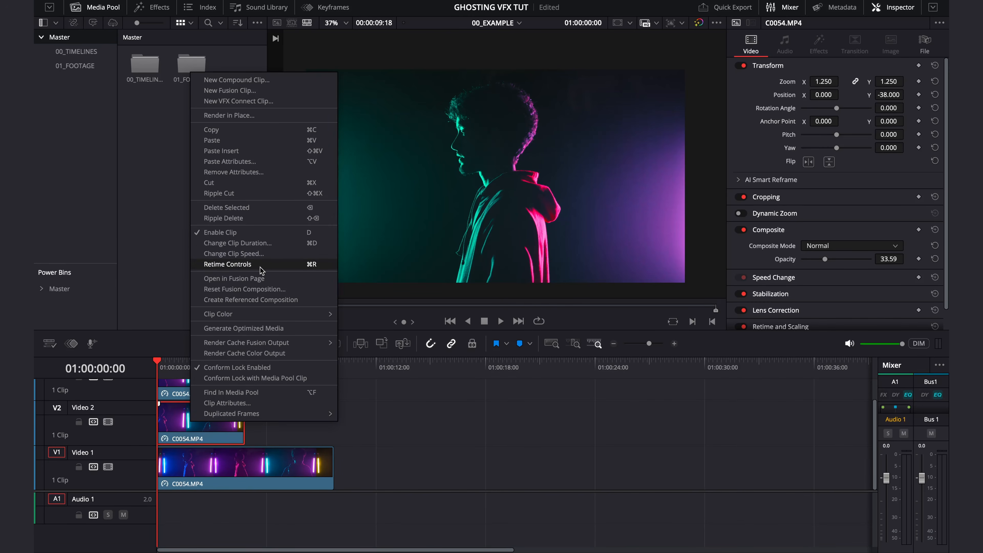
pyautogui.click(264, 256)
pyautogui.click(178, 270)
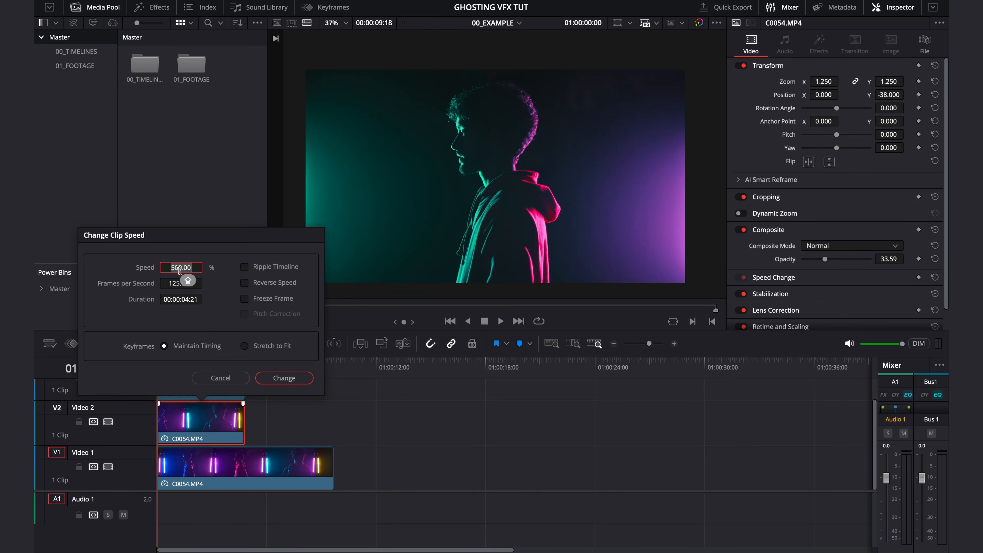
pyautogui.write('400')
pyautogui.click(301, 382)
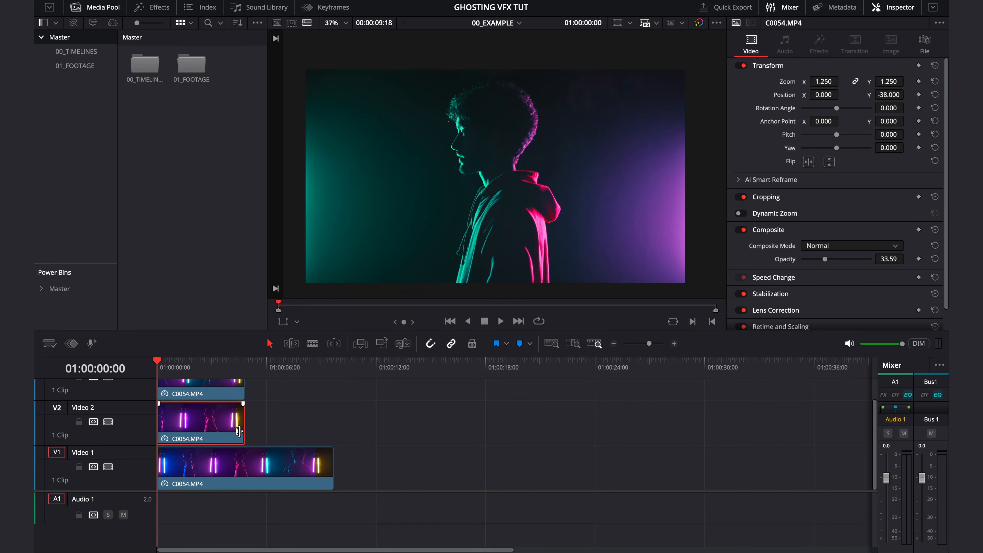
# - Adjust the Video 2 clip to begin at the timeline start and trim its end to line up with the Video 3 clip
pyautogui.press('space')
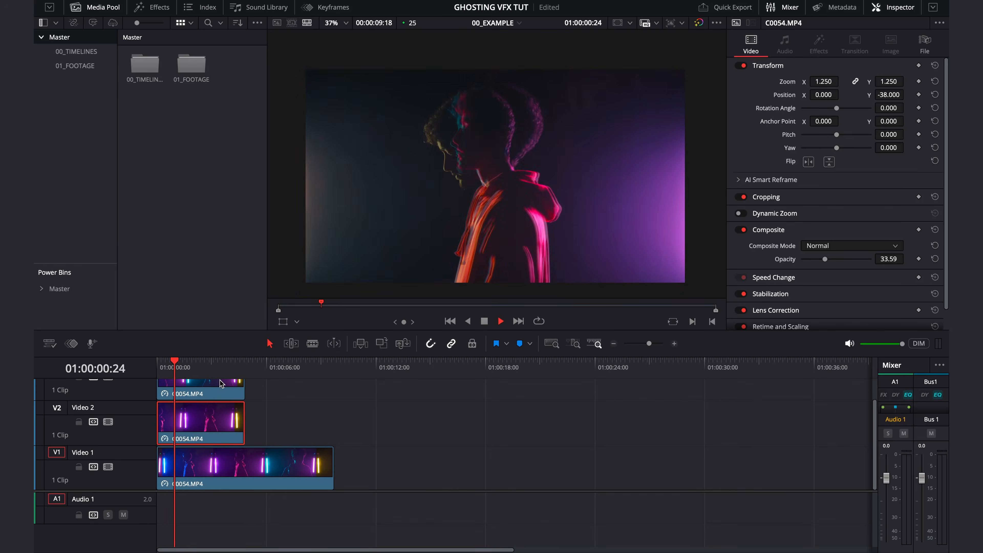
pyautogui.press('space')
pyautogui.moveTo(180, 360); pyautogui.dragTo(163, 361)
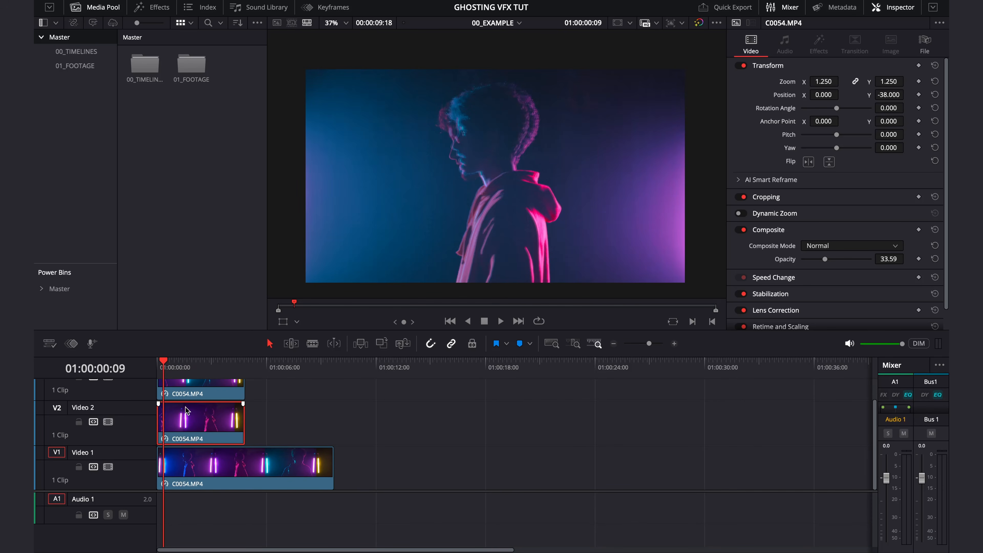
pyautogui.moveTo(188, 421); pyautogui.dragTo(158, 421)
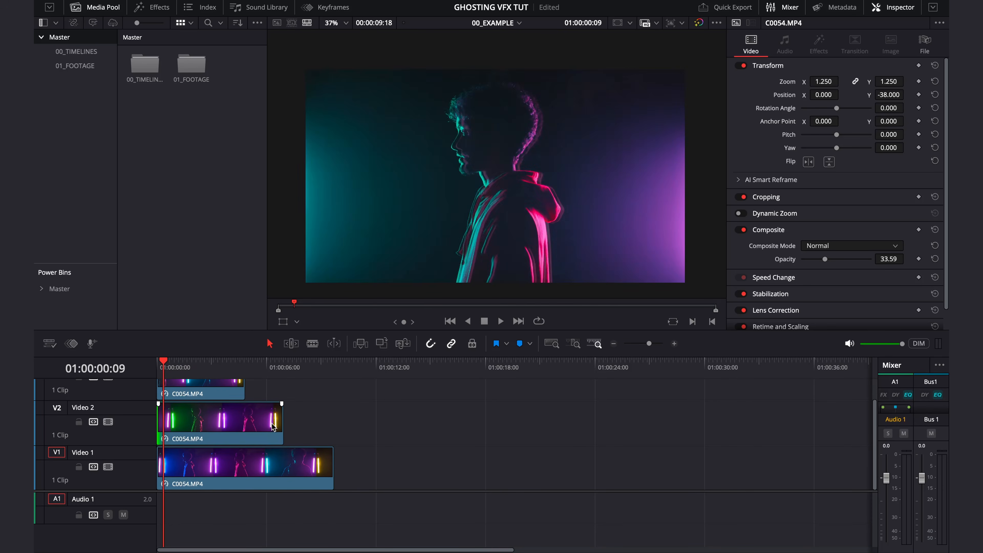
pyautogui.moveTo(276, 422); pyautogui.dragTo(244, 422)
# - Play back the three layered clips from near the start to check the ghosting effect
pyautogui.click(163, 374)
pyautogui.press('space')
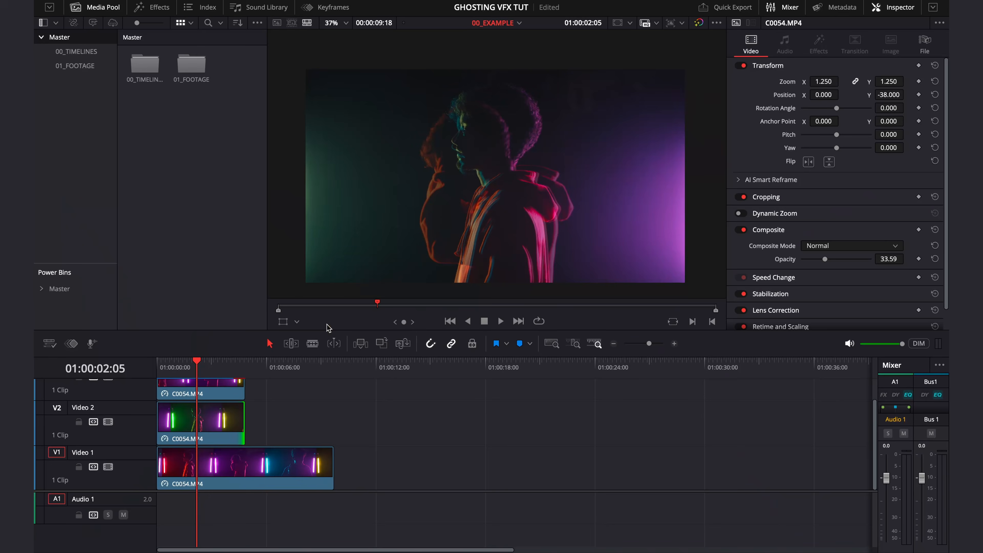
pyautogui.press('Home')
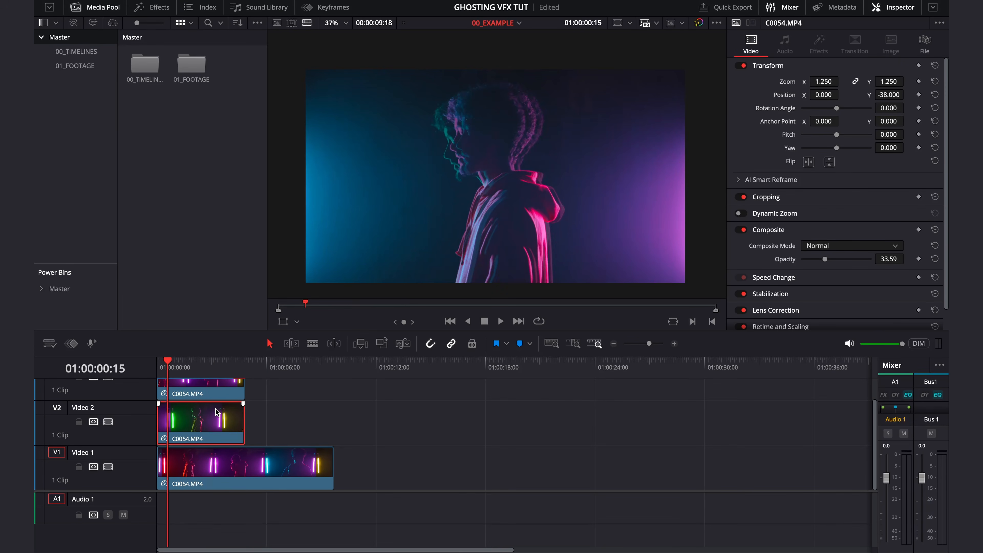
# - Set the speed of the Video 2 clip to 300%
pyautogui.click(205, 470)
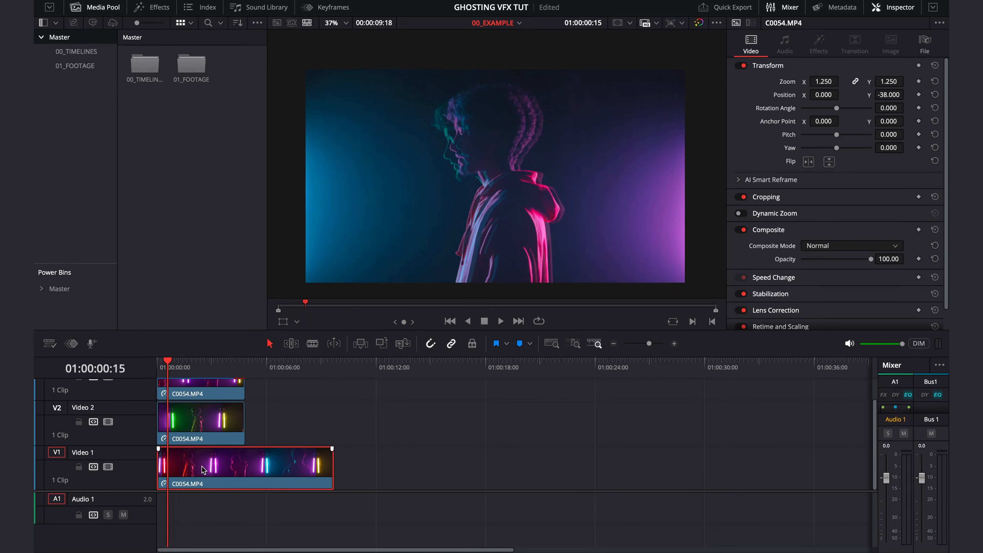
pyautogui.rightClick(191, 428)
pyautogui.click(240, 254)
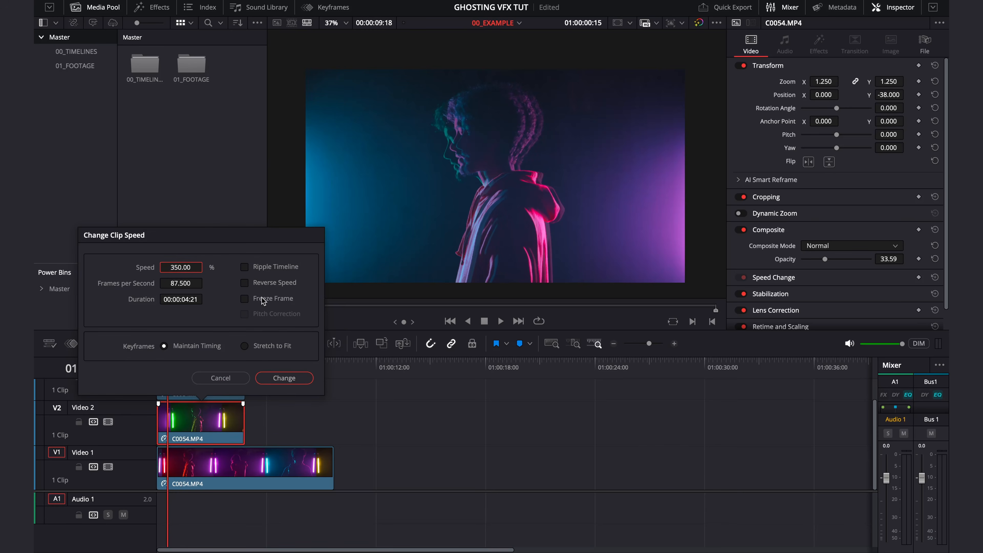
pyautogui.doubleClick(177, 268)
pyautogui.write('300')
pyautogui.click(285, 380)
# - Set the speed of the base clip on Video 1 to 200%
pyautogui.click(255, 461)
pyautogui.rightClick(255, 461)
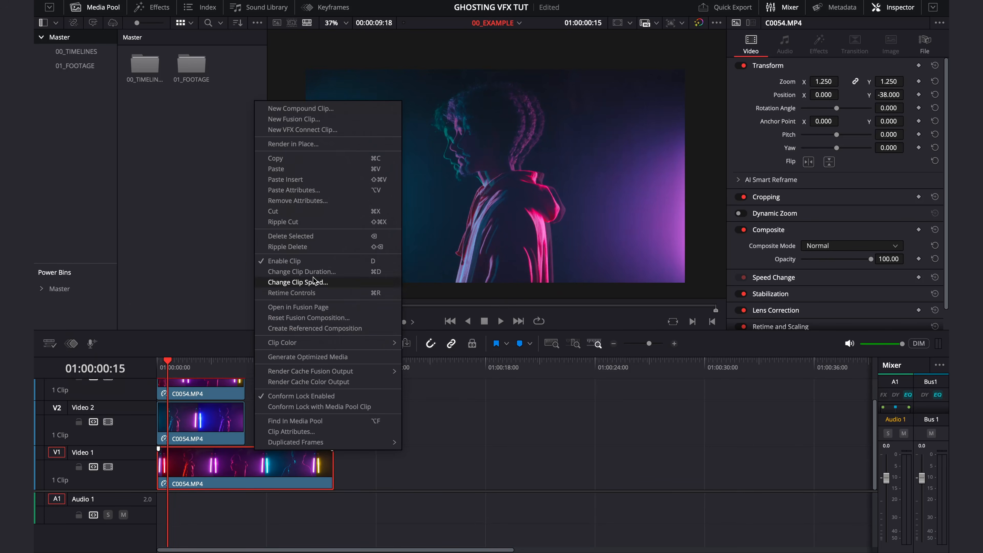
pyautogui.click(294, 278)
pyautogui.doubleClick(232, 312)
pyautogui.write('200')
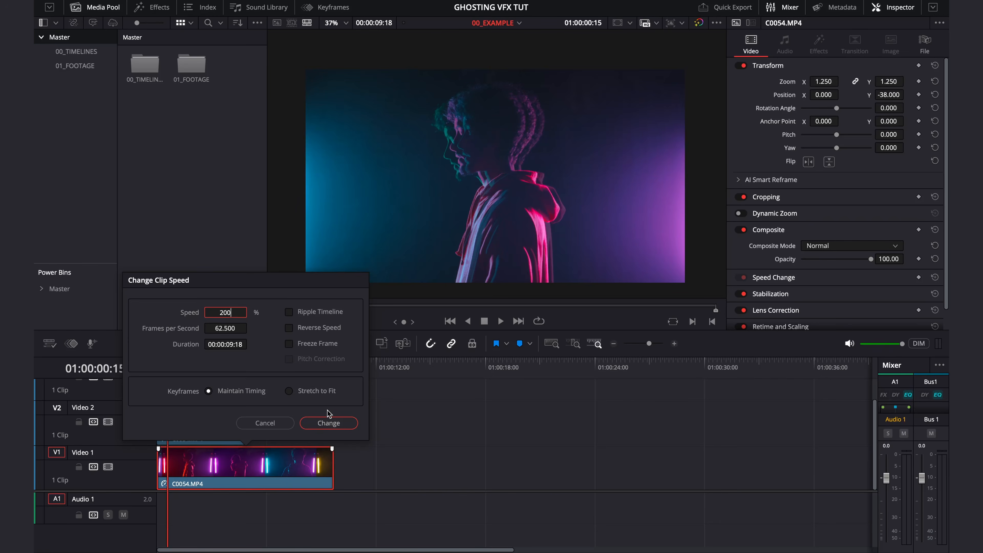
pyautogui.click(328, 423)
# - Set the speed of the topmost clip on Video 3 to 400%
pyautogui.scroll(1, 171, 433)
pyautogui.rightClick(208, 406)
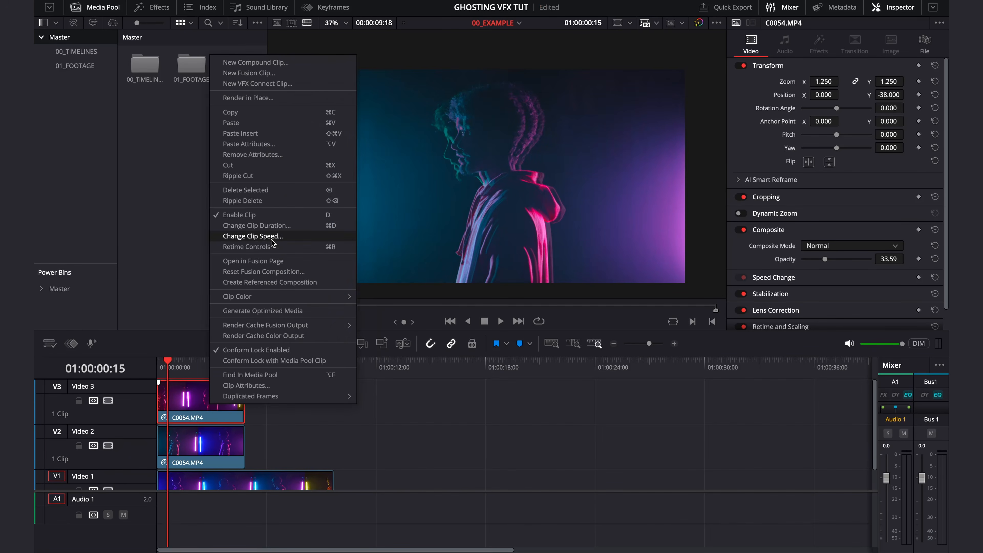
pyautogui.click(271, 240)
pyautogui.doubleClick(181, 246)
pyautogui.write('400')
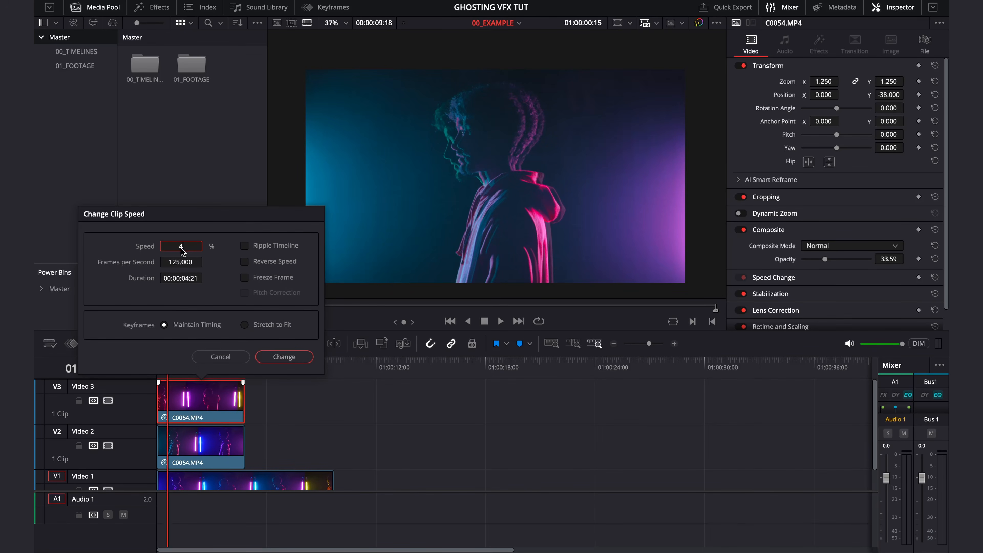
pyautogui.click(284, 357)
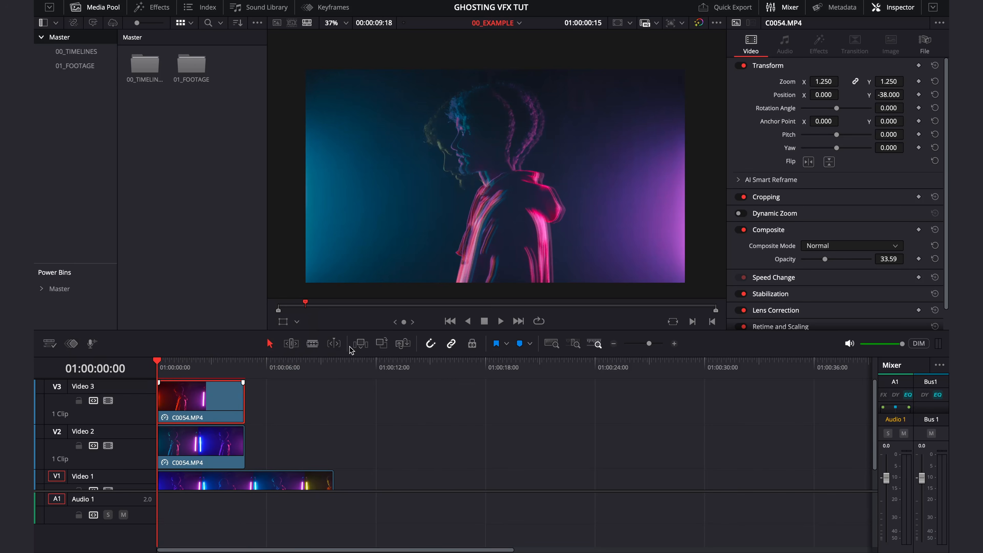
# - Increase the speed of the Video 1 clip so that it runs for 00:00:06:23
pyautogui.click(201, 446)
pyautogui.scroll(-1, 183, 473)
pyautogui.click(185, 469)
pyautogui.rightClick(201, 471)
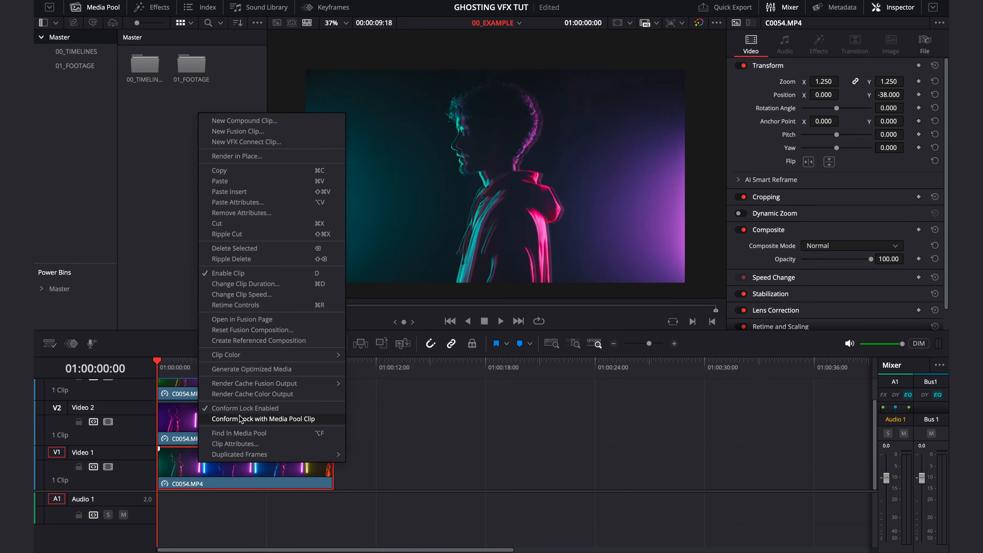
pyautogui.click(251, 292)
pyautogui.doubleClick(222, 313)
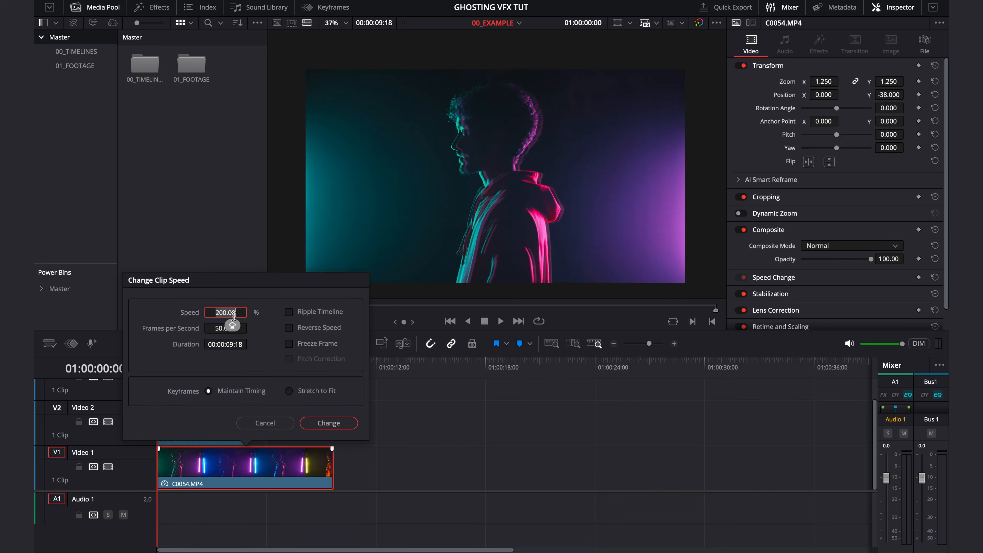
pyautogui.write('280')
pyautogui.click(328, 423)
# - Increase the speed of the Video 2 clip to 400%
pyautogui.click(197, 420)
pyautogui.rightClick(197, 420)
pyautogui.click(257, 253)
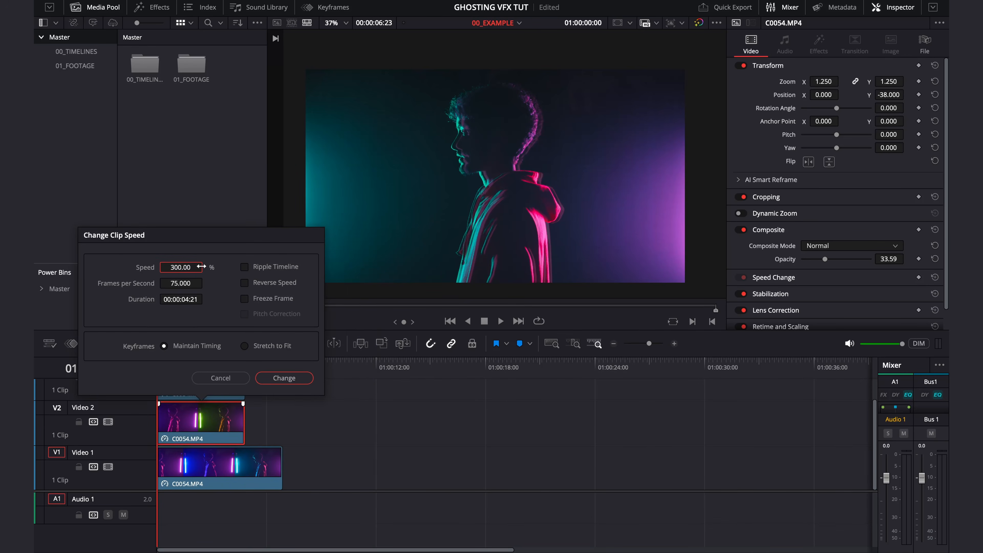
pyautogui.doubleClick(178, 267)
pyautogui.write('400')
pyautogui.click(284, 378)
# - Increase the speed of the Video 3 clip to 550%
pyautogui.click(202, 418)
pyautogui.rightClick(202, 418)
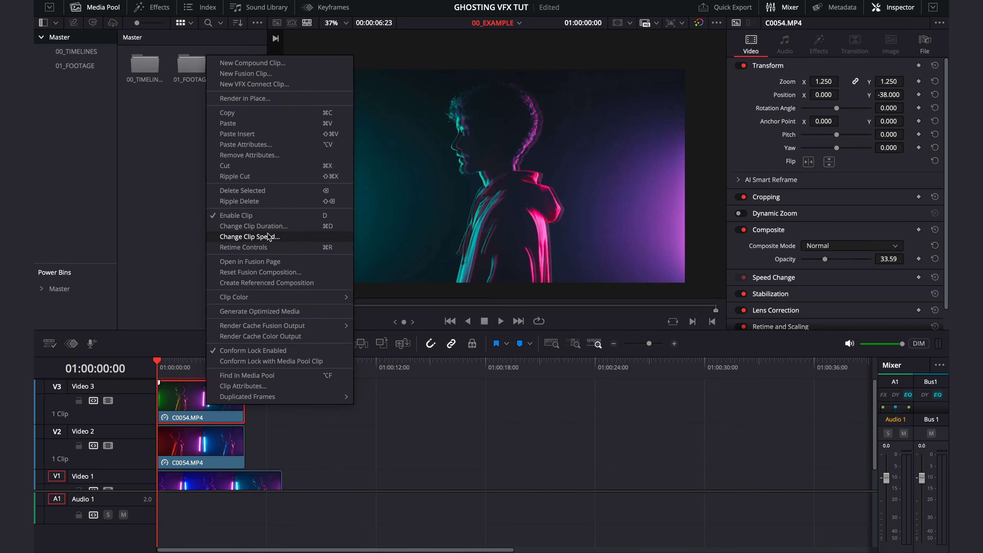
pyautogui.click(260, 237)
pyautogui.doubleClick(185, 251)
pyautogui.write('50')
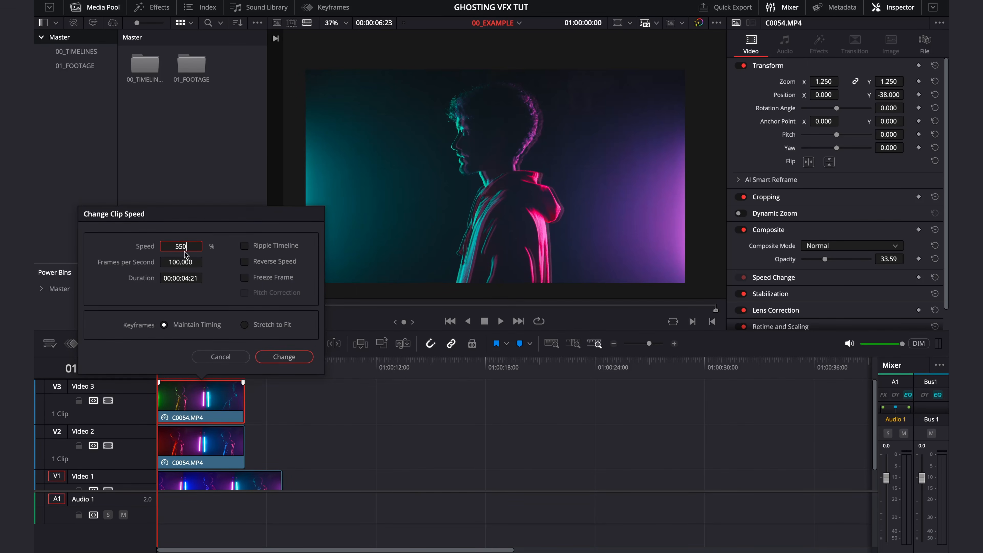
pyautogui.click(279, 360)
# - Review the layered ghosting effect in full-screen playback, and return to the edit view
pyautogui.press('super+f')
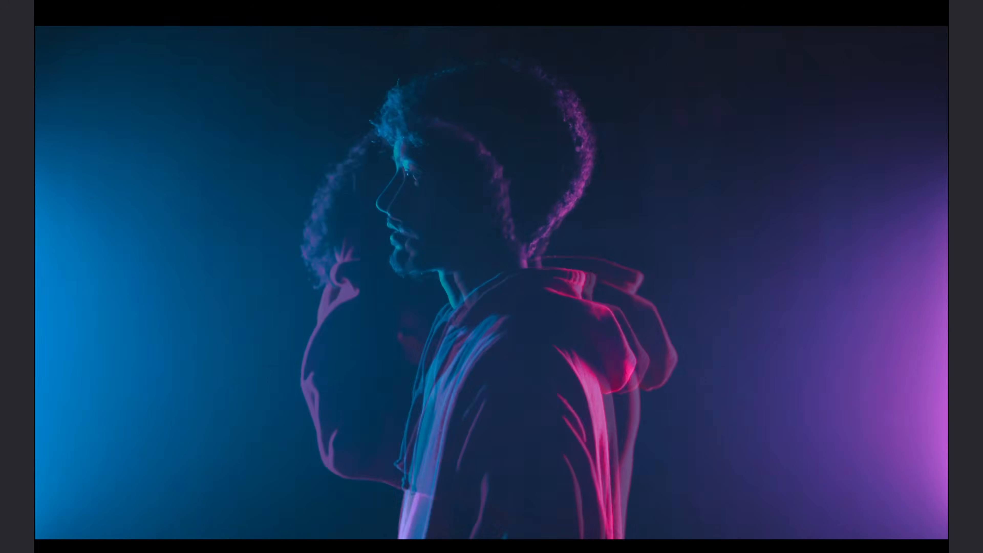
pyautogui.press('space')
pyautogui.press('super+f')
# - Trim the ends of the Video 2 and Video 1 clips to line up with the end of the Video 3 clip
pyautogui.moveTo(186, 375); pyautogui.dragTo(158, 368)
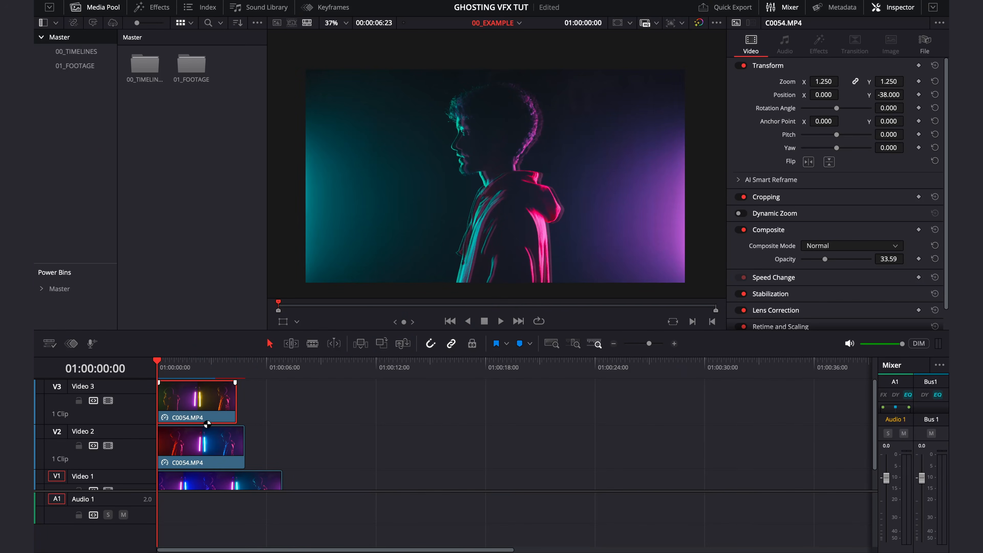
pyautogui.moveTo(240, 446); pyautogui.dragTo(234, 444)
pyautogui.scroll(-1, 263, 453)
pyautogui.moveTo(279, 468); pyautogui.dragTo(232, 468)
# - Combine the clips on all three video tracks into a compound clip named EFFECT
pyautogui.moveTo(166, 369); pyautogui.dragTo(171, 371)
pyautogui.scroll(1, 257, 409)
pyautogui.moveTo(270, 403); pyautogui.dragTo(158, 484)
pyautogui.rightClick(209, 444)
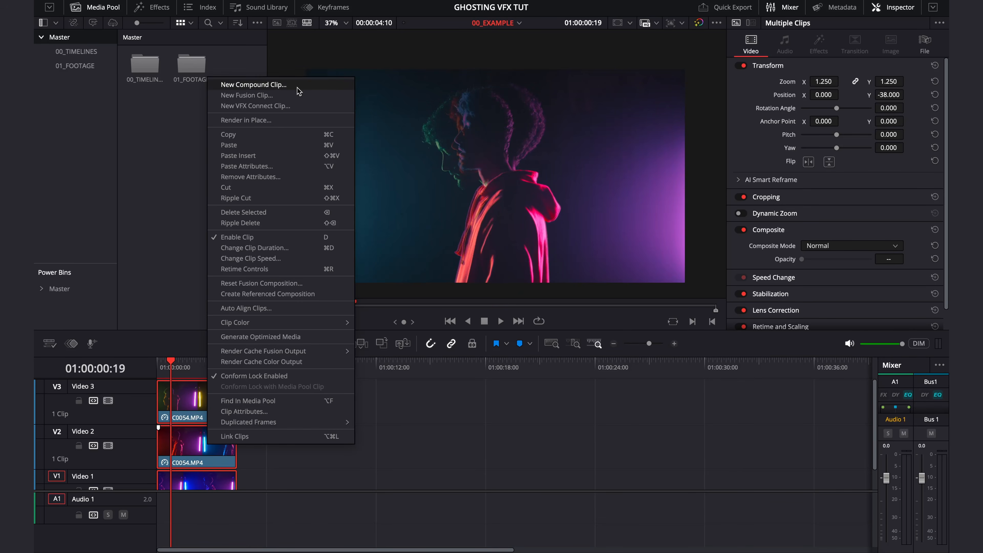
pyautogui.click(273, 85)
pyautogui.press('BackSpace')
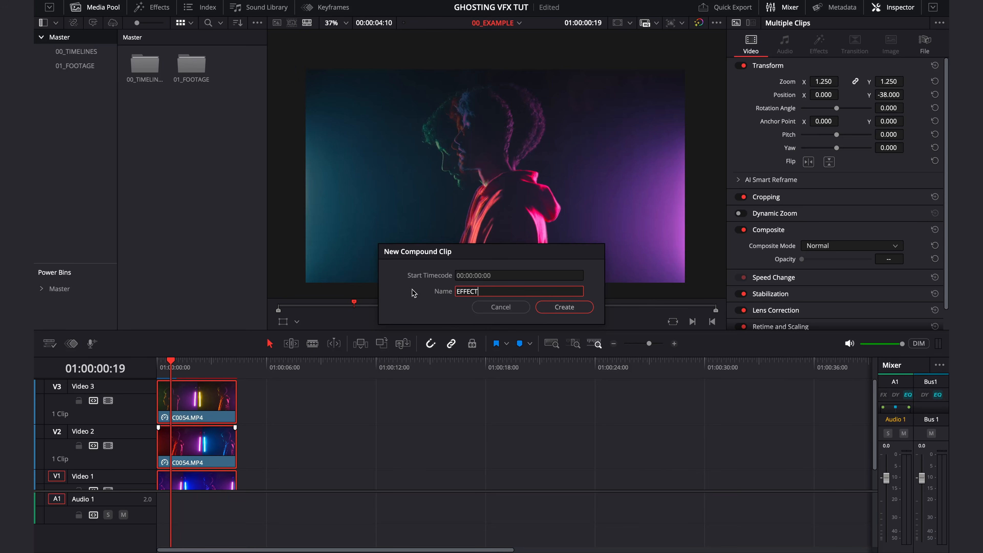
pyautogui.click(564, 306)
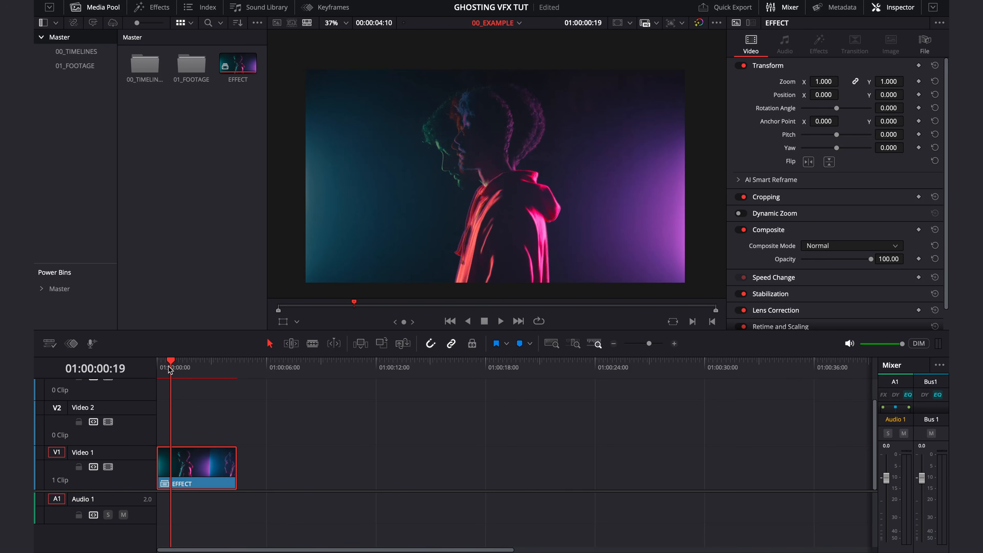
# - Trim the end of the EFFECT compound clip to about 01:00:03:14 and set the timeline's out point there
pyautogui.moveTo(168, 368); pyautogui.dragTo(156, 369)
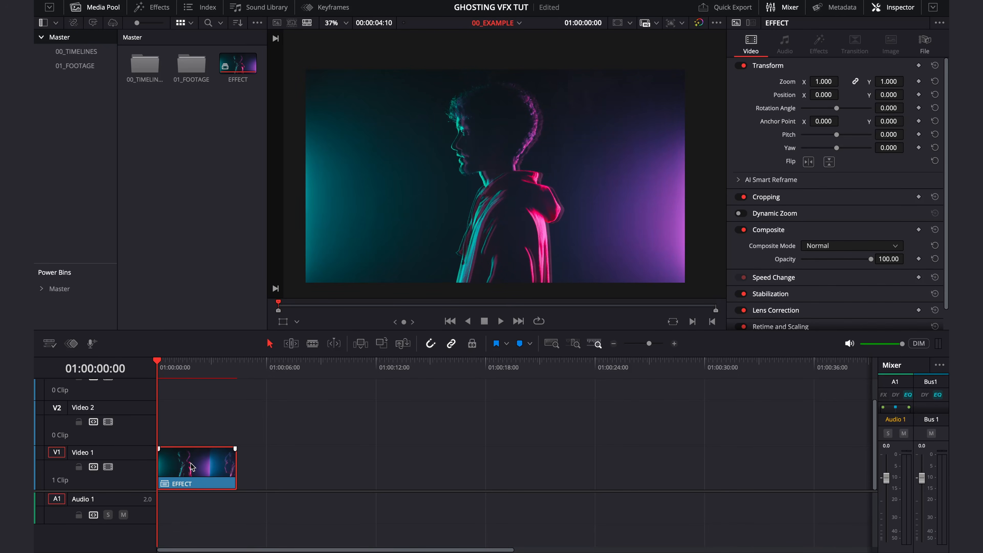
pyautogui.moveTo(160, 367); pyautogui.dragTo(223, 368)
pyautogui.press('space')
pyautogui.moveTo(235, 460); pyautogui.dragTo(221, 457)
pyautogui.press('o')
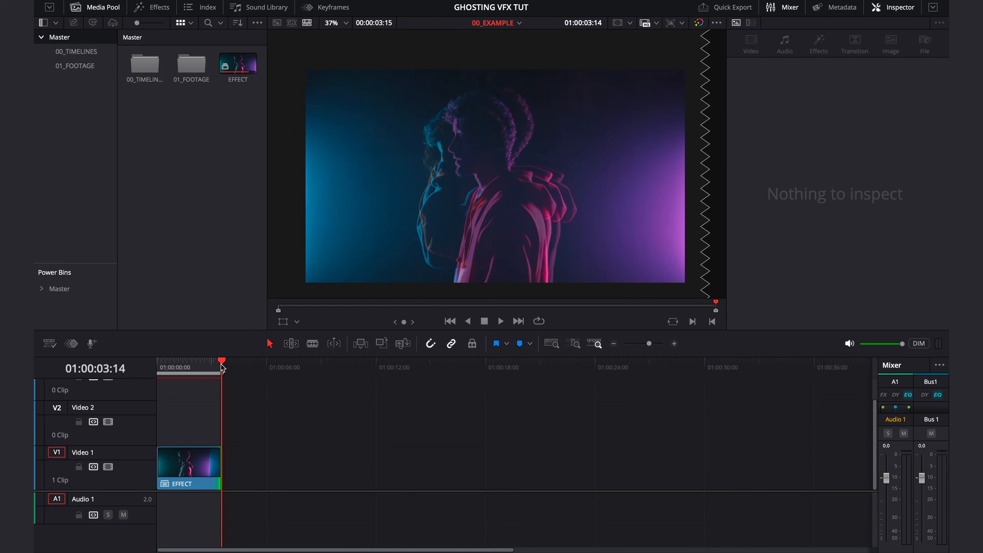
pyautogui.moveTo(223, 368); pyautogui.dragTo(130, 386)
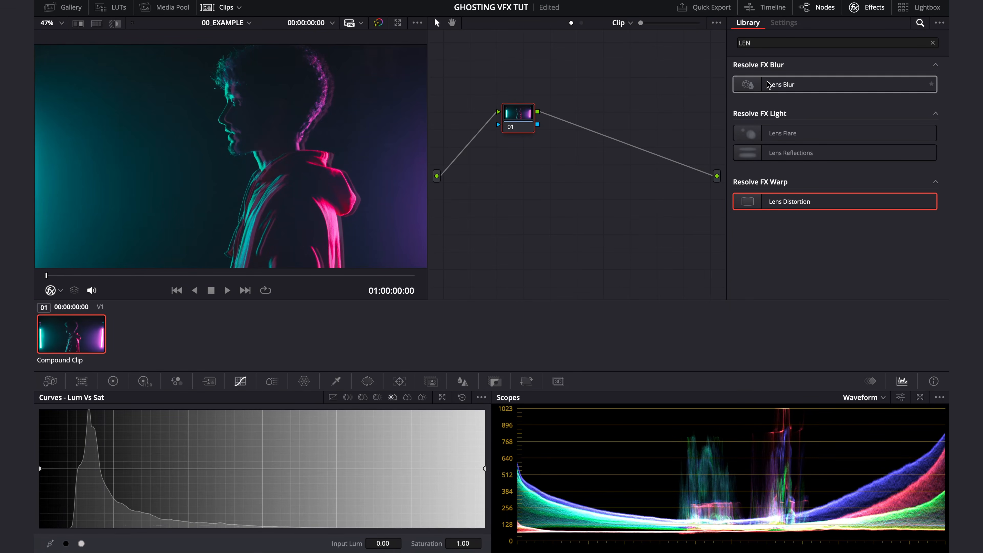
# - Apply the Lens Distortion effect to node 01 and set the linked red, green and blue distortion to about 0.023
pyautogui.moveTo(774, 207); pyautogui.dragTo(519, 116)
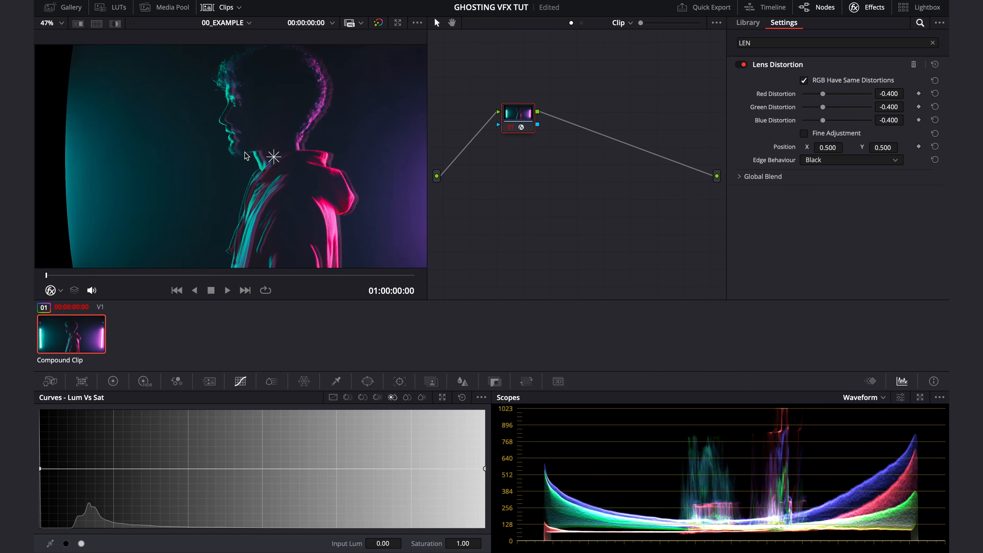
pyautogui.scroll(-3, 242, 170)
pyautogui.scroll(1, 267, 172)
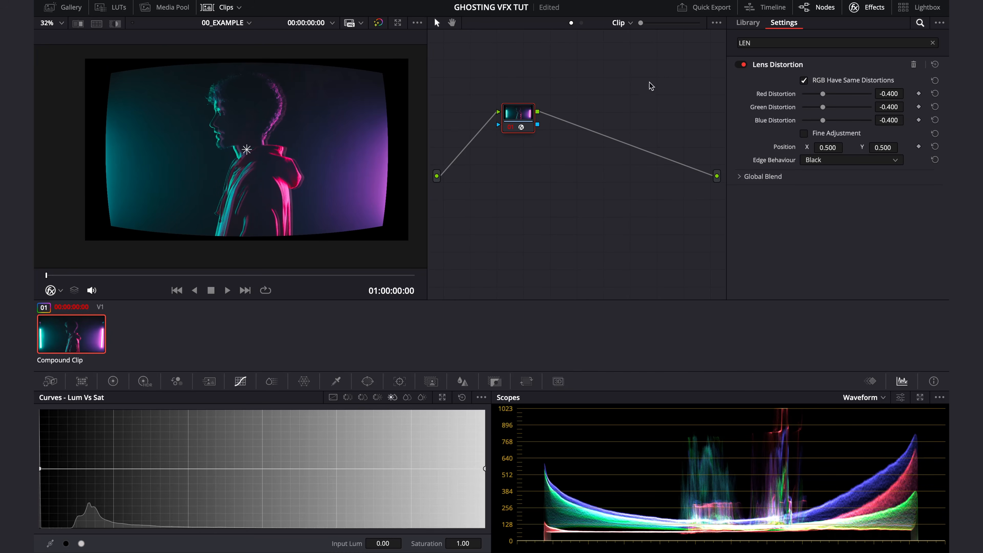
pyautogui.moveTo(825, 100); pyautogui.dragTo(838, 99)
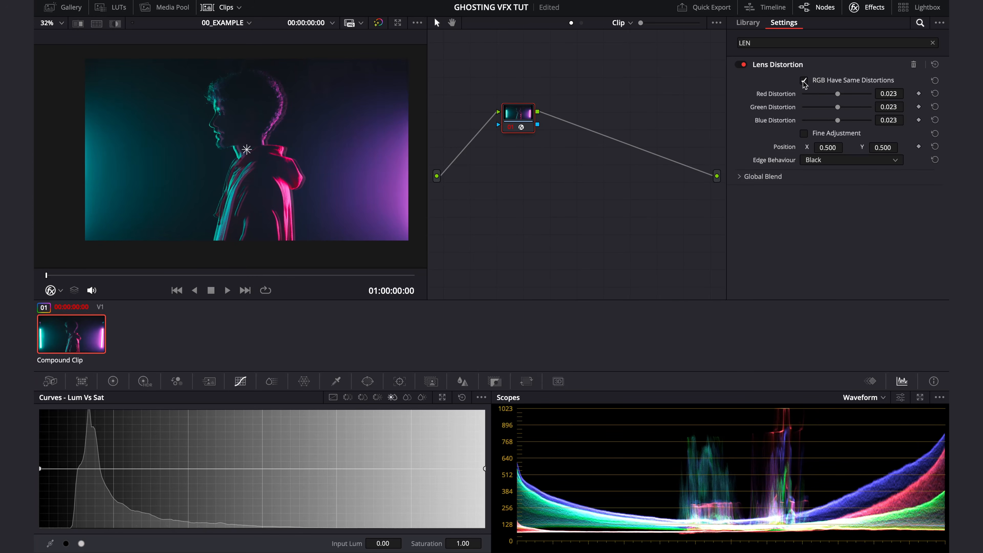
# - Unlink the RGB distortions and set red to about 0.209, green to about 0.287 and blue to about 0.318
pyautogui.scroll(10, 275, 186)
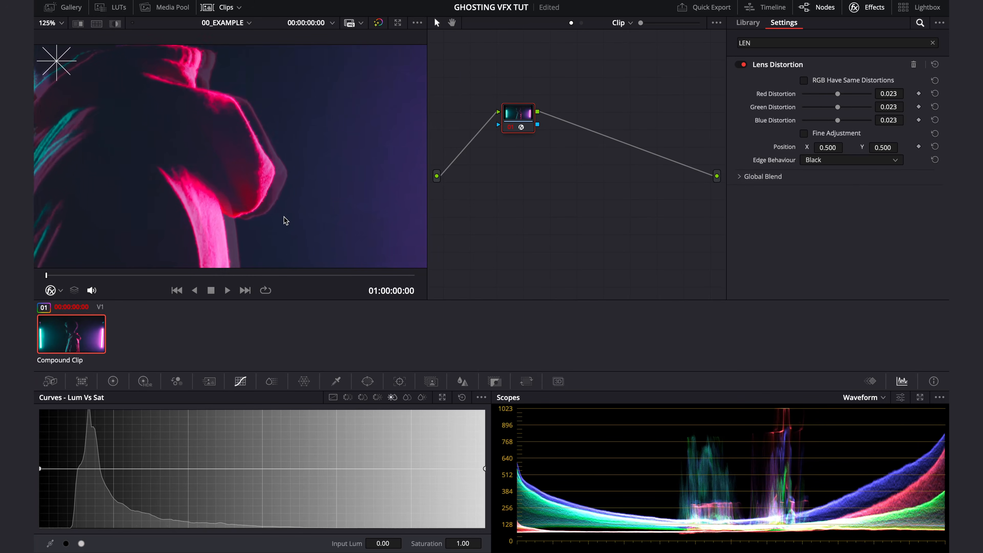
pyautogui.scroll(4, 252, 199)
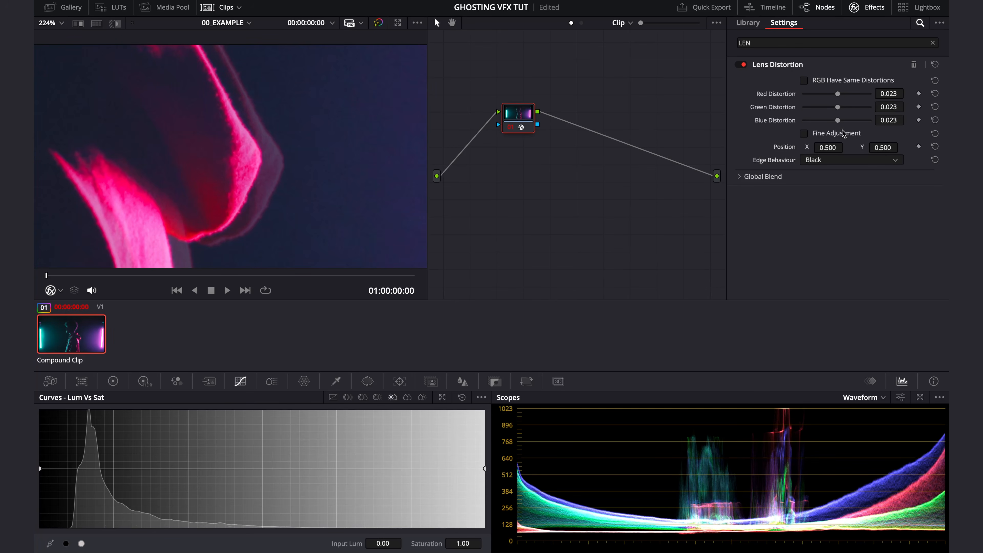
pyautogui.moveTo(843, 94); pyautogui.dragTo(847, 125)
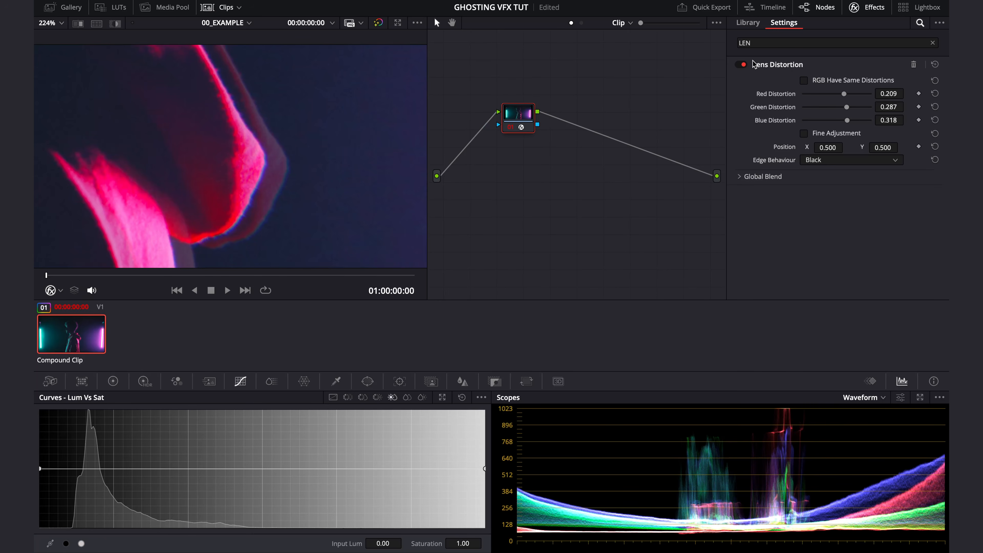
# - Compare the image with Lens Distortion off and on, and inspect the colour fringing up close and full screen
pyautogui.click(740, 66)
pyautogui.click(739, 66)
pyautogui.click(740, 65)
pyautogui.click(739, 66)
pyautogui.scroll(-8, 158, 123)
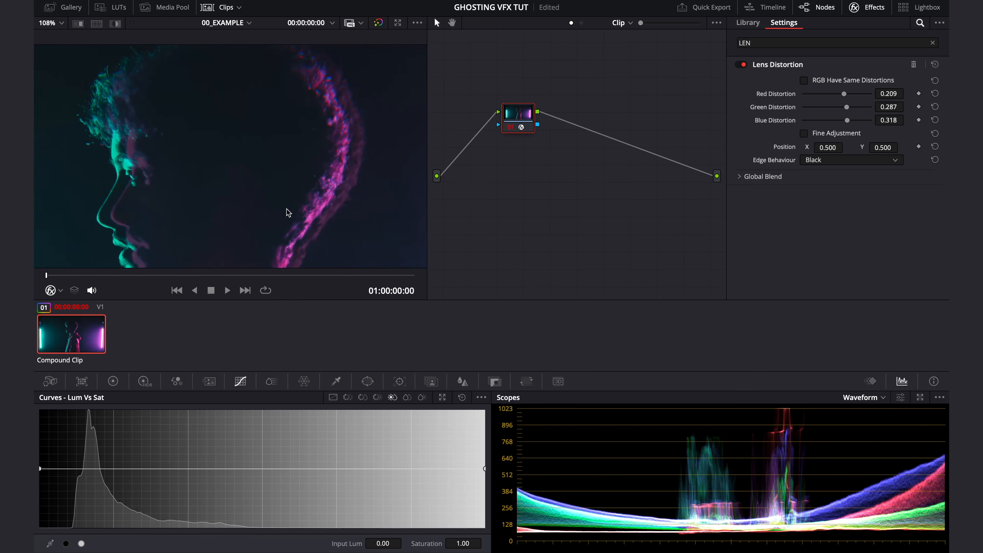
pyautogui.moveTo(303, 175); pyautogui.dragTo(313, 139)
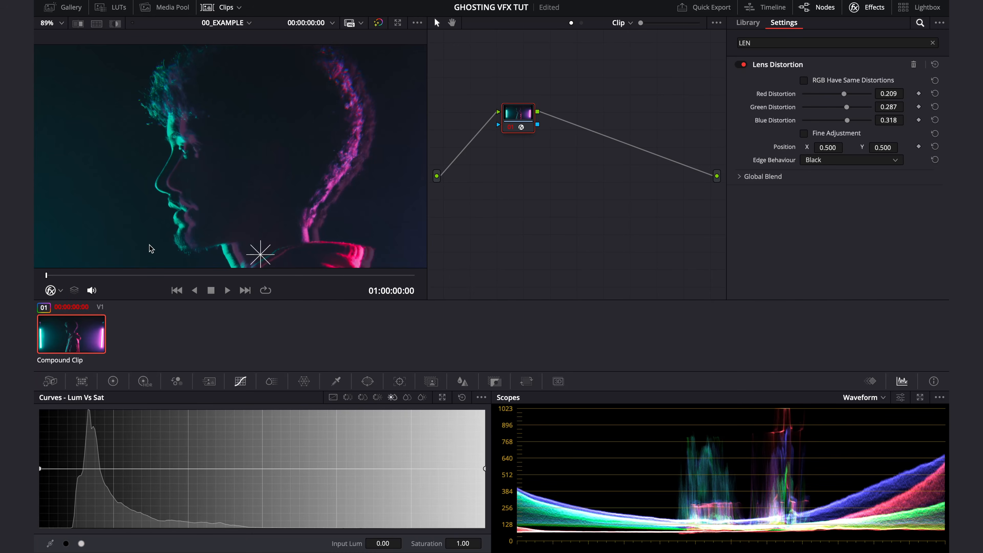
pyautogui.press('super+f')
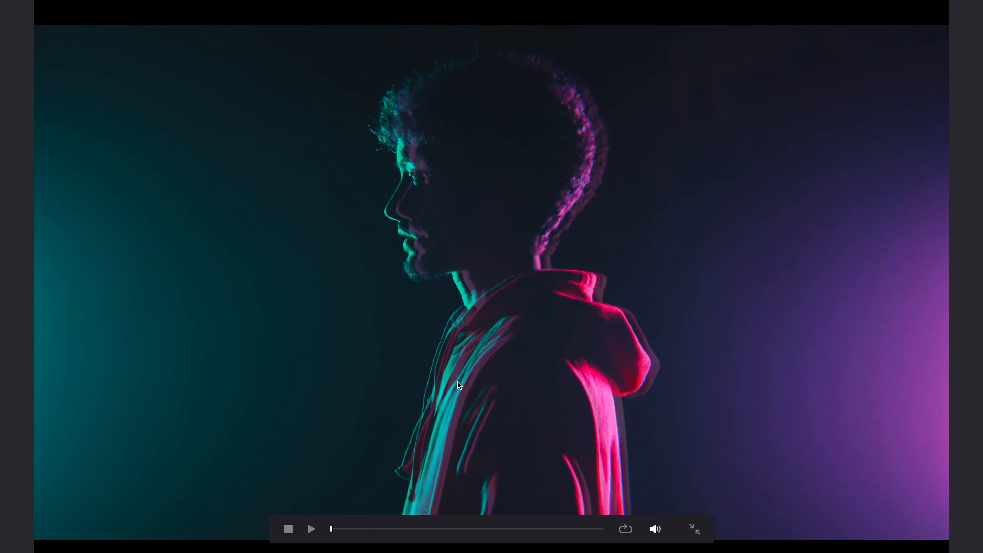
pyautogui.press('Escape')
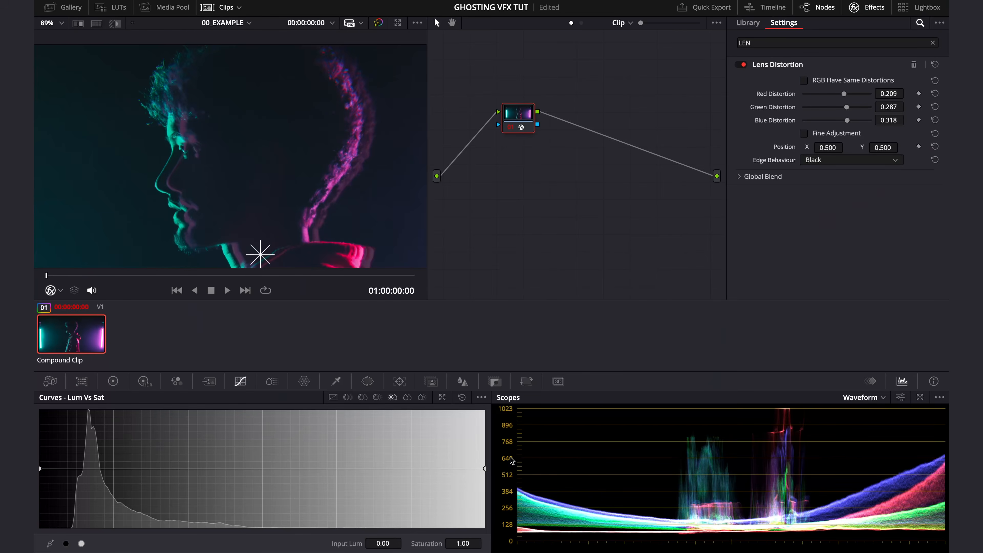
# - Return to the Edit page and review the EFFECT clip from the start in full-screen playback
pyautogui.click(422, 552)
pyautogui.press('super+f')
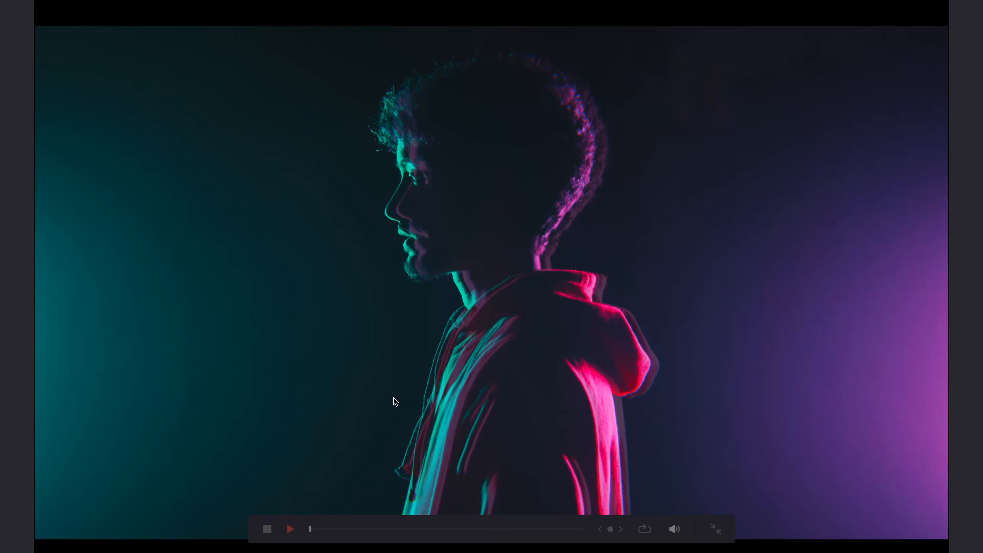
pyautogui.press('Escape')
pyautogui.press('super+f')
pyautogui.press('space')
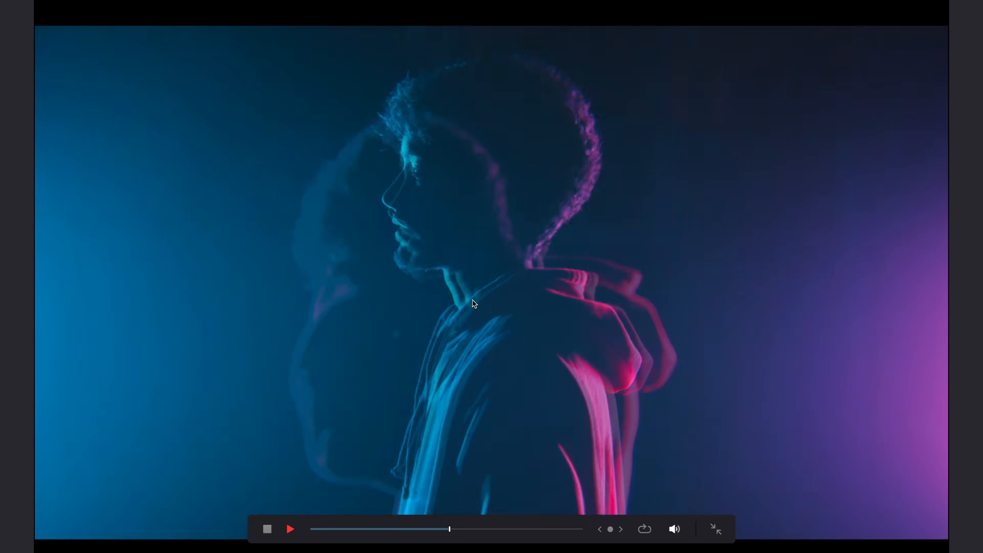
pyautogui.press('Escape')
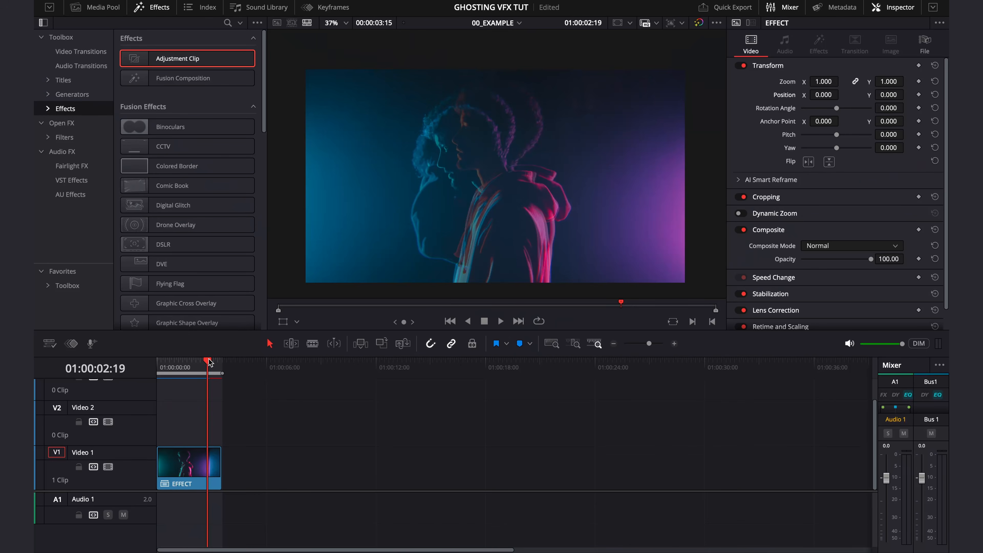
pyautogui.press('Home')
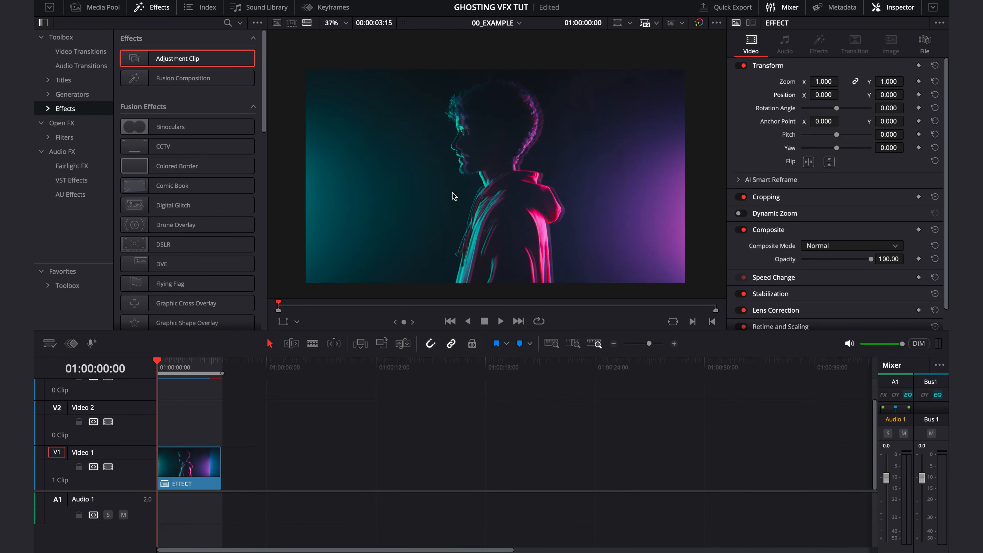
pyautogui.press('super+f')
pyautogui.press('space')
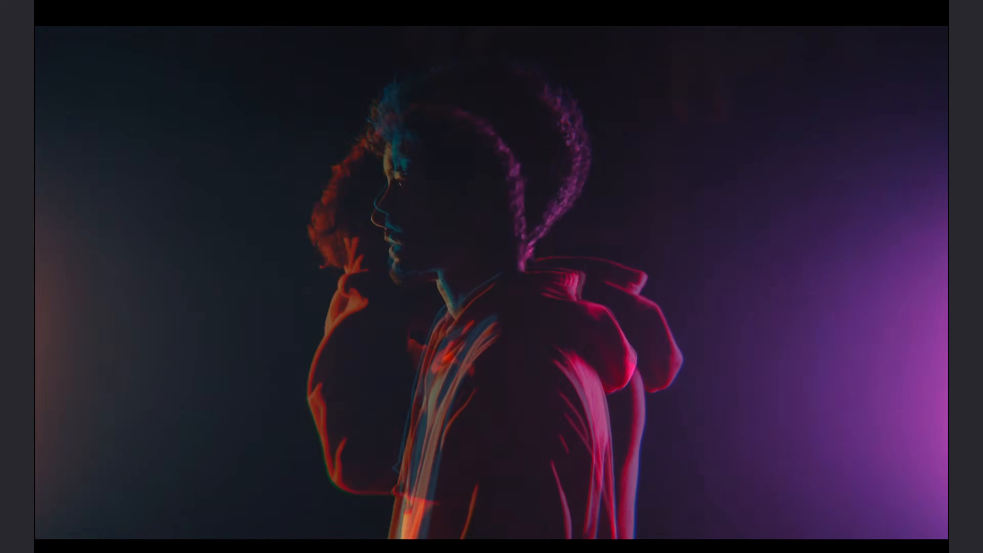
pyautogui.press('Escape')
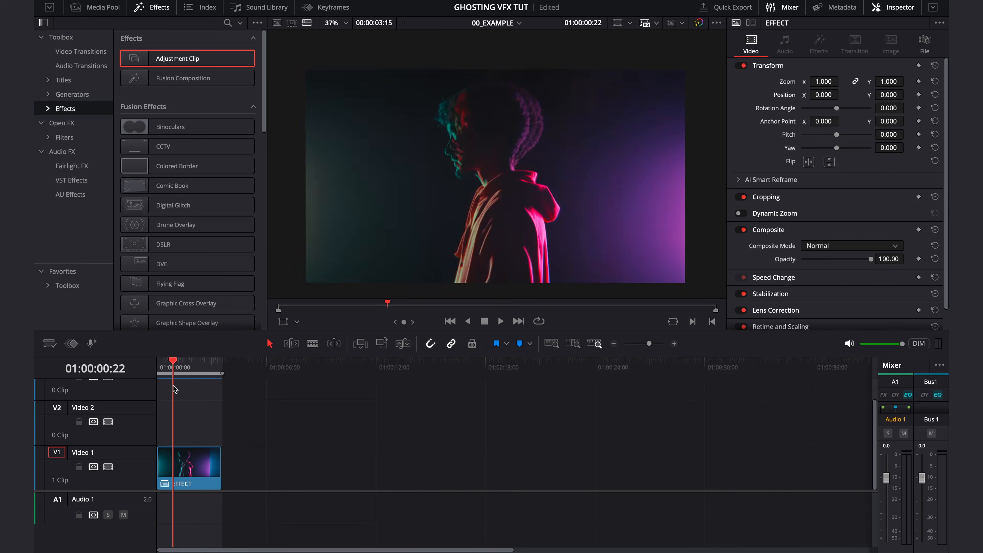
# - Open the EFFECT compound clip in its own timeline, enlarge the timeline area and move the playhead to 00:00:00:12
pyautogui.click(194, 466)
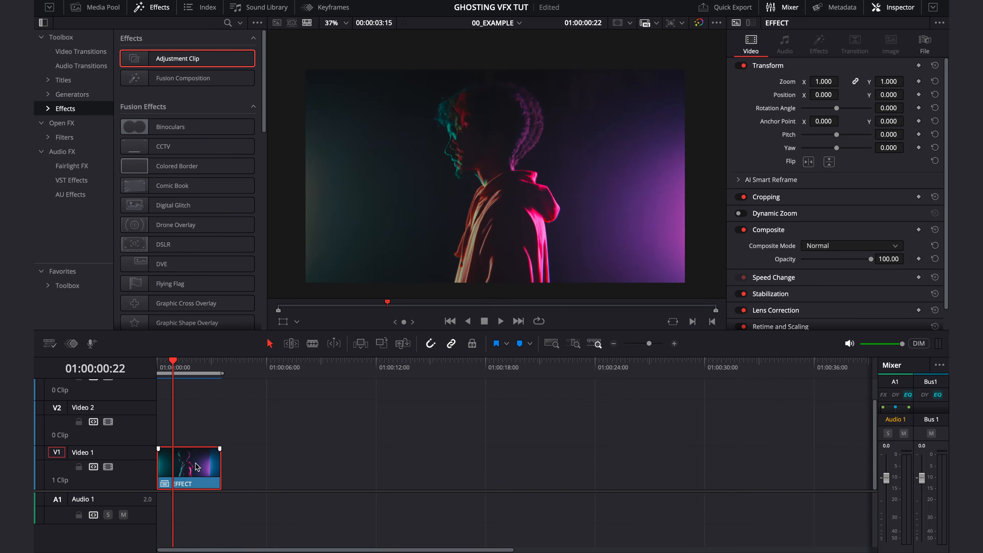
pyautogui.rightClick(199, 464)
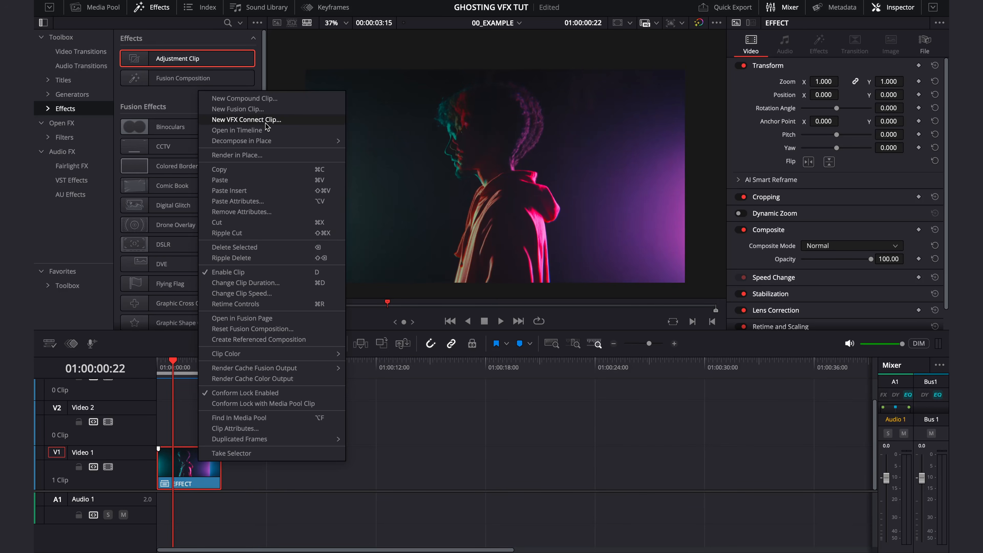
pyautogui.click(237, 131)
pyautogui.moveTo(263, 459); pyautogui.dragTo(258, 503)
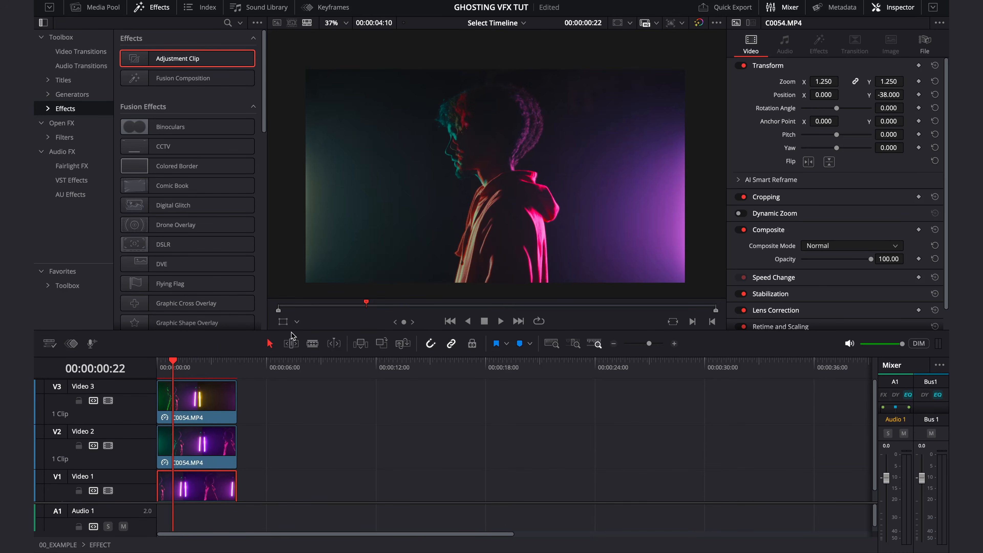
pyautogui.moveTo(294, 329); pyautogui.dragTo(293, 282)
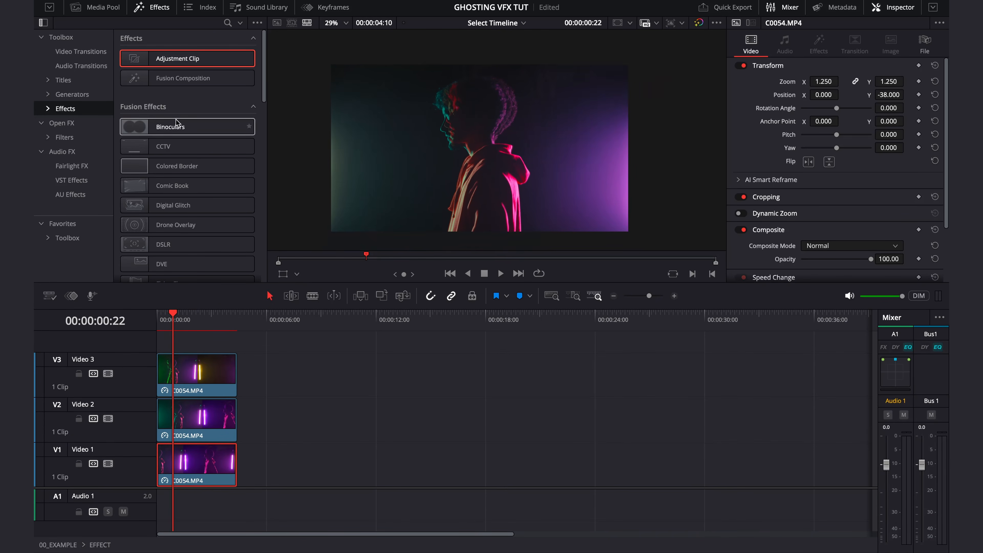
pyautogui.click(108, 9)
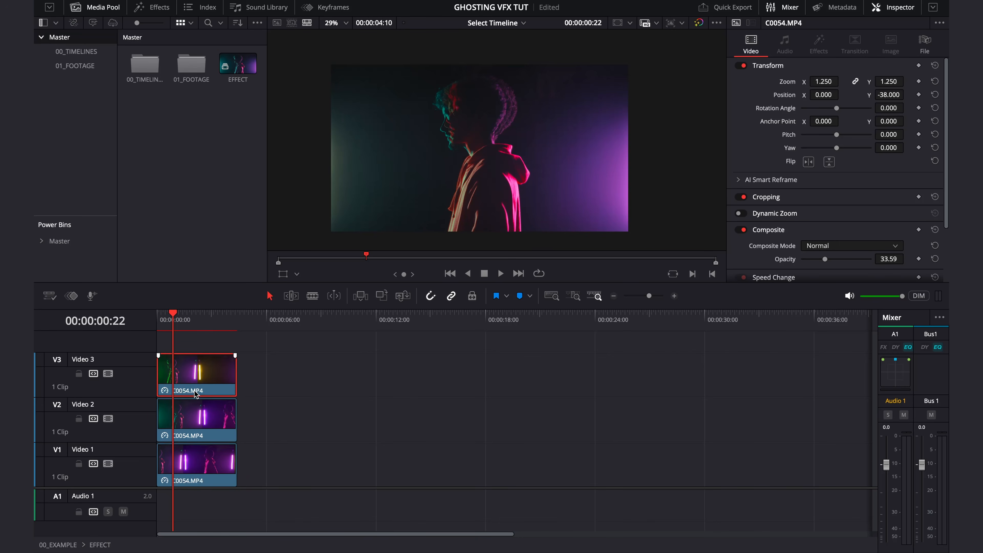
pyautogui.press('super+=')
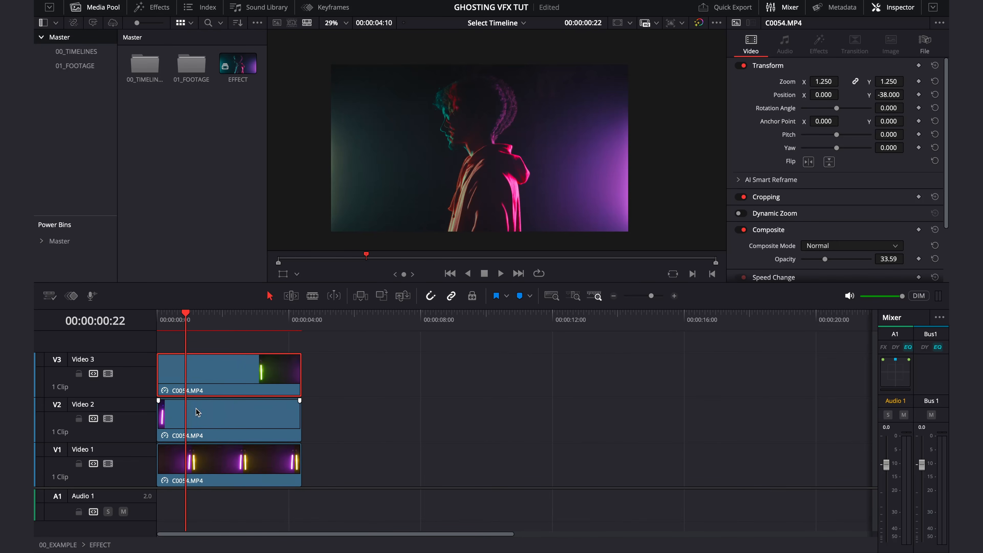
pyautogui.moveTo(146, 331); pyautogui.dragTo(173, 350)
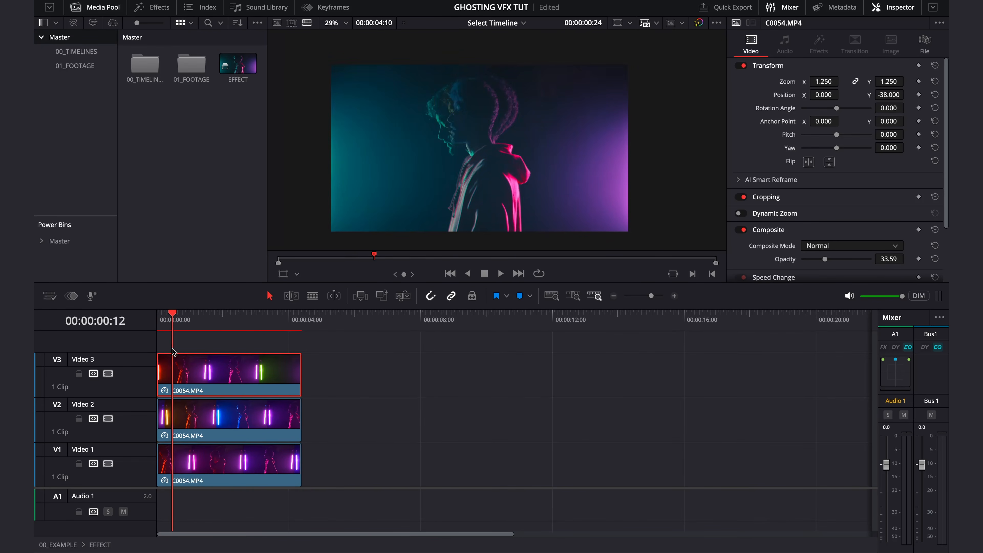
# - Set the speed of the Video 1 clip to 400%, keeping keyframe timing maintained
pyautogui.rightClick(215, 454)
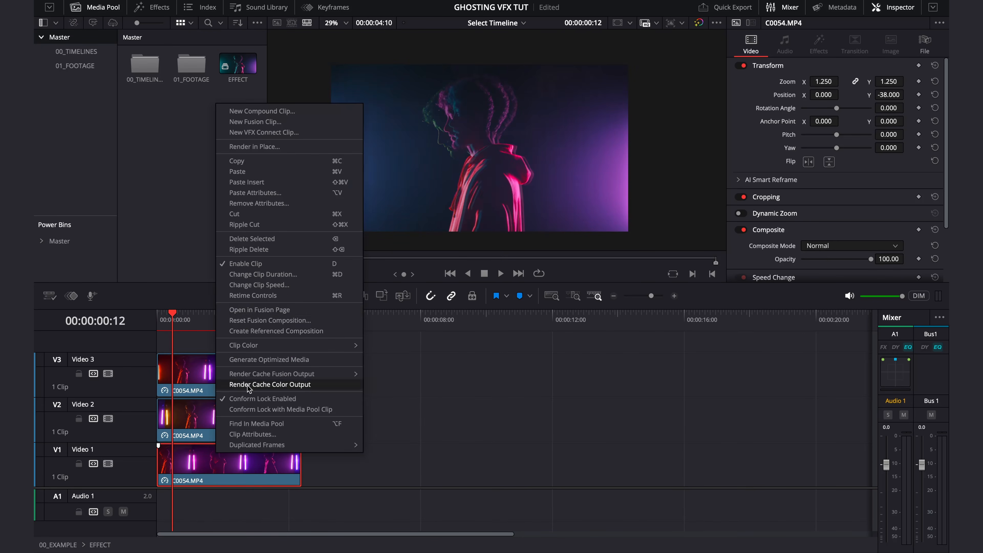
pyautogui.click(278, 286)
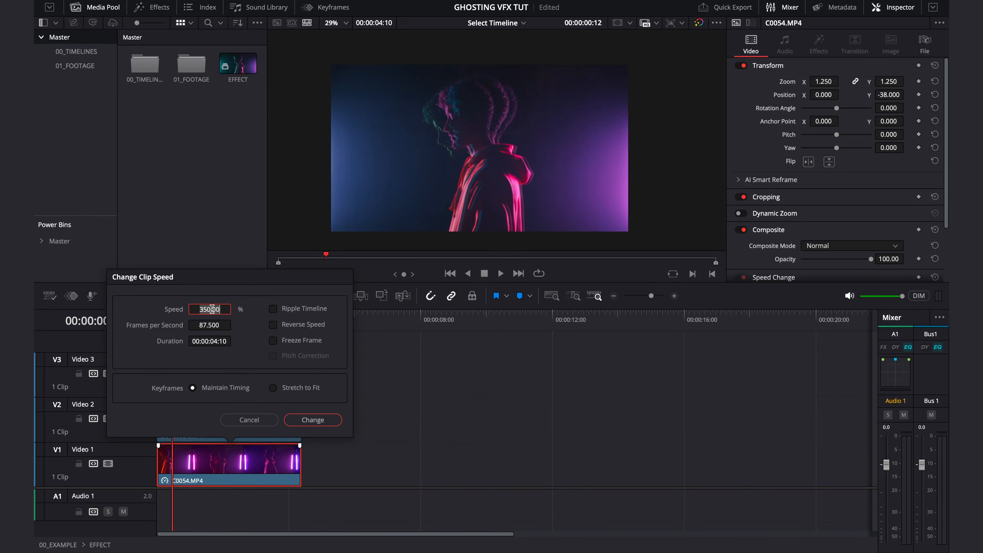
pyautogui.write('400')
pyautogui.click(334, 422)
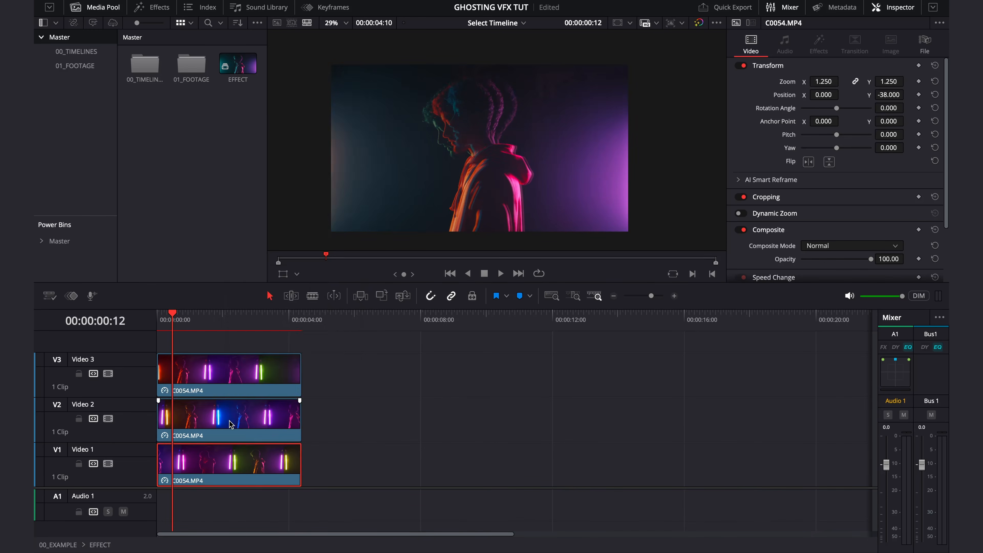
# - Increase the speed of the Video 2 clip, keeping keyframe timing maintained
pyautogui.rightClick(231, 420)
pyautogui.click(303, 253)
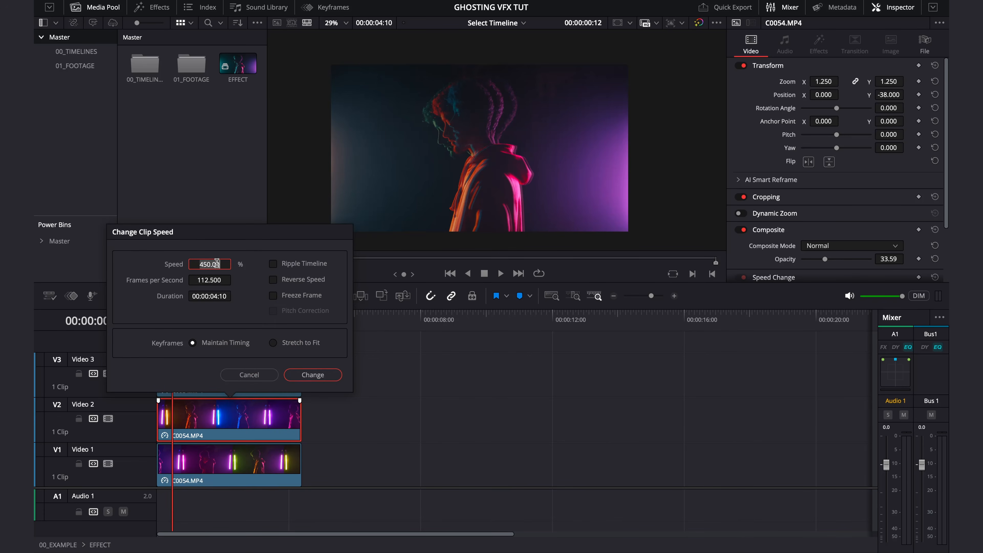
pyautogui.click(313, 375)
# - Try a speed of 600% on the Video 3 clip
pyautogui.rightClick(236, 371)
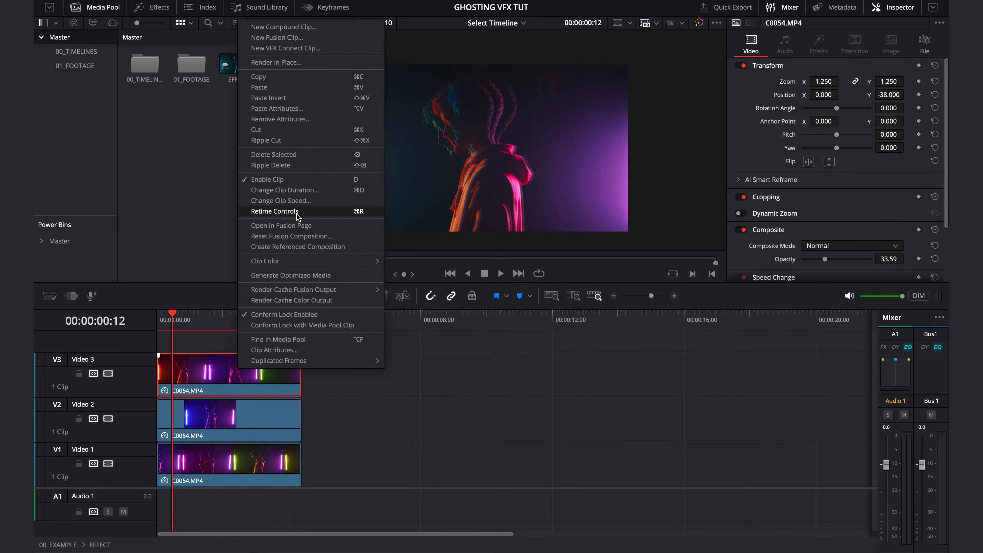
pyautogui.click(304, 201)
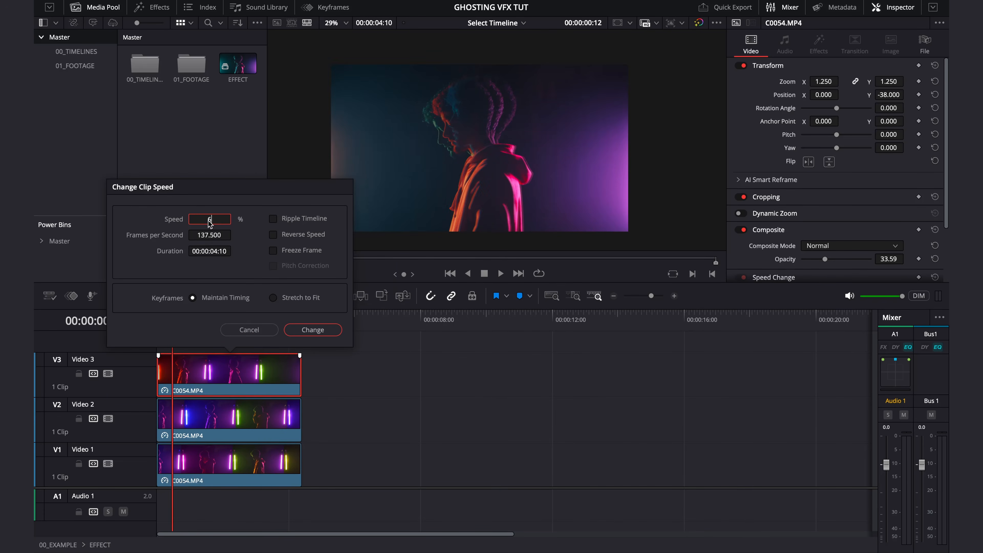
pyautogui.click(313, 330)
# - Play the layered clips repeatedly from the start to check how the new speeds look, and return to the beginning
pyautogui.press('Home')
pyautogui.press('space')
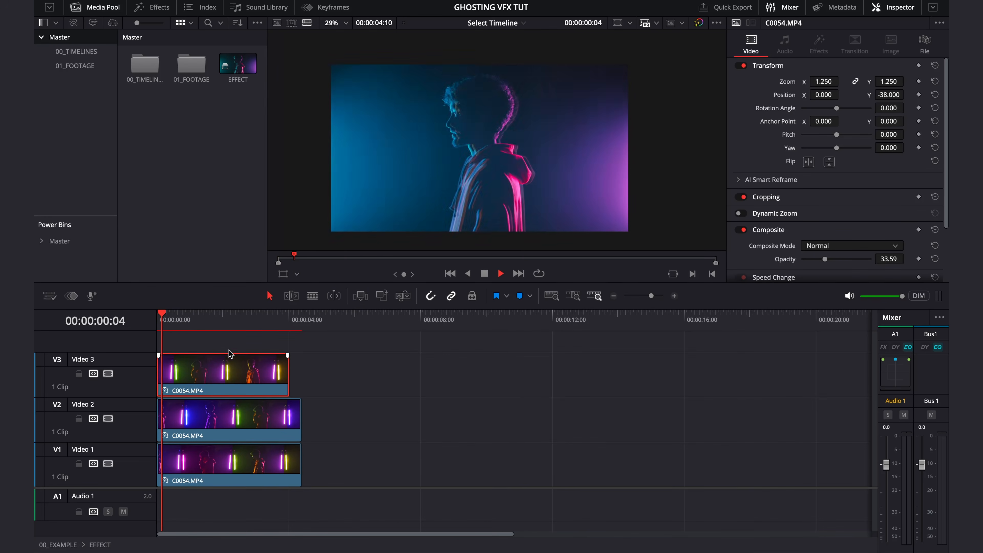
pyautogui.press('Home')
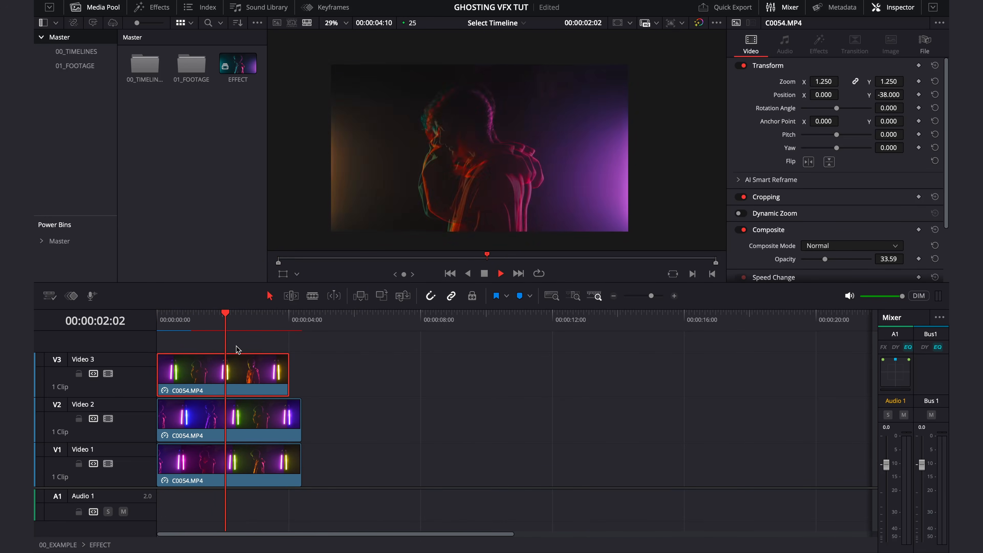
pyautogui.press('Home')
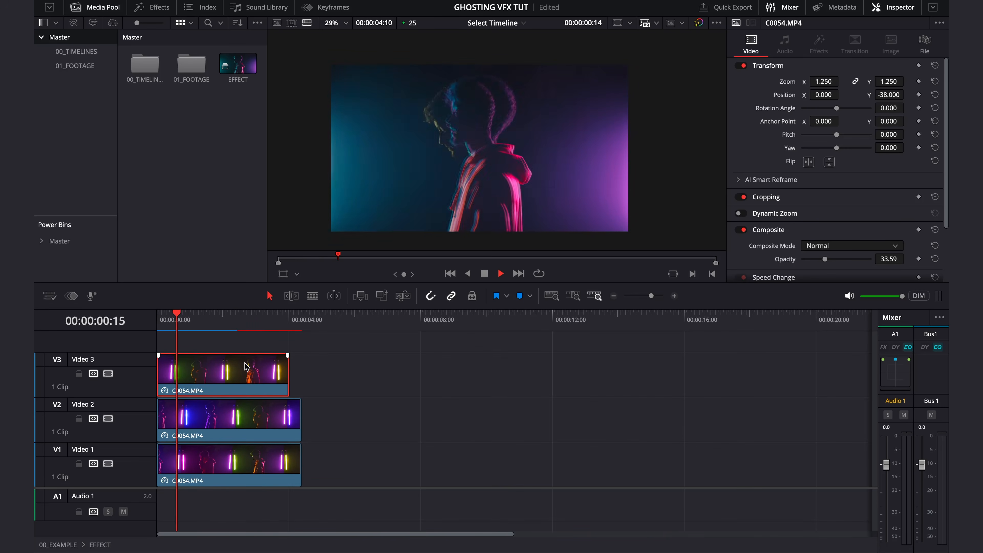
pyautogui.press('space')
pyautogui.press('Home')
# - Set the speed of the Video 3 clip to 550%
pyautogui.rightClick(215, 376)
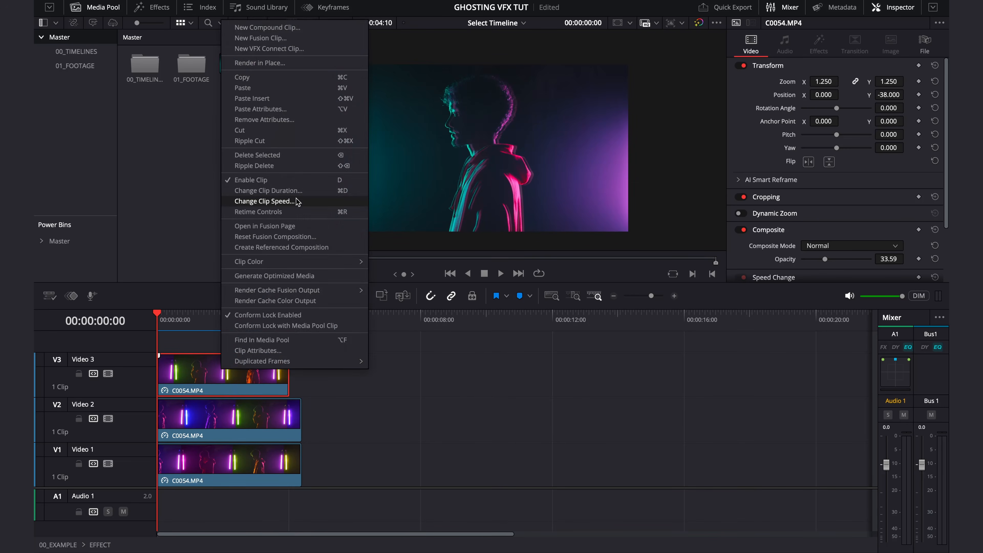
pyautogui.click(297, 202)
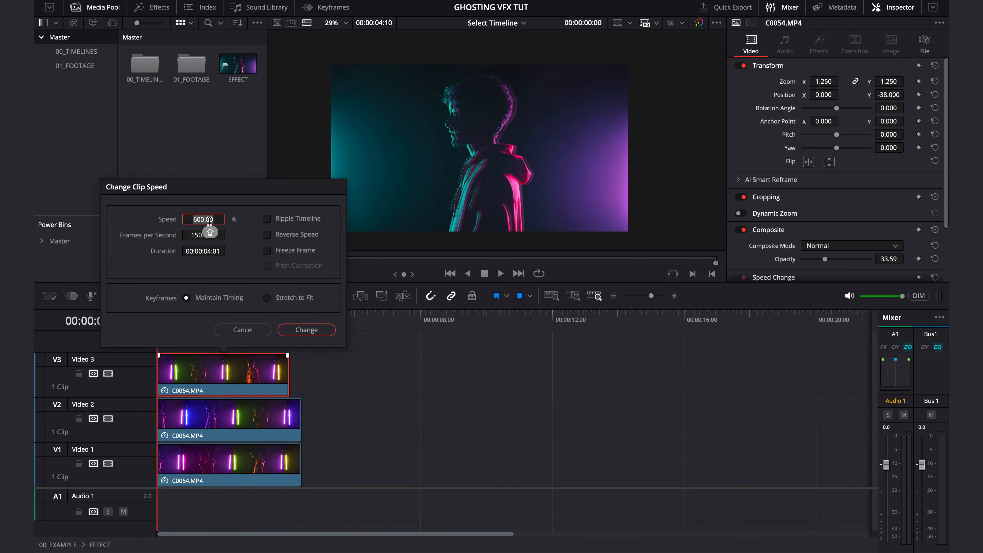
pyautogui.write('550')
pyautogui.click(305, 330)
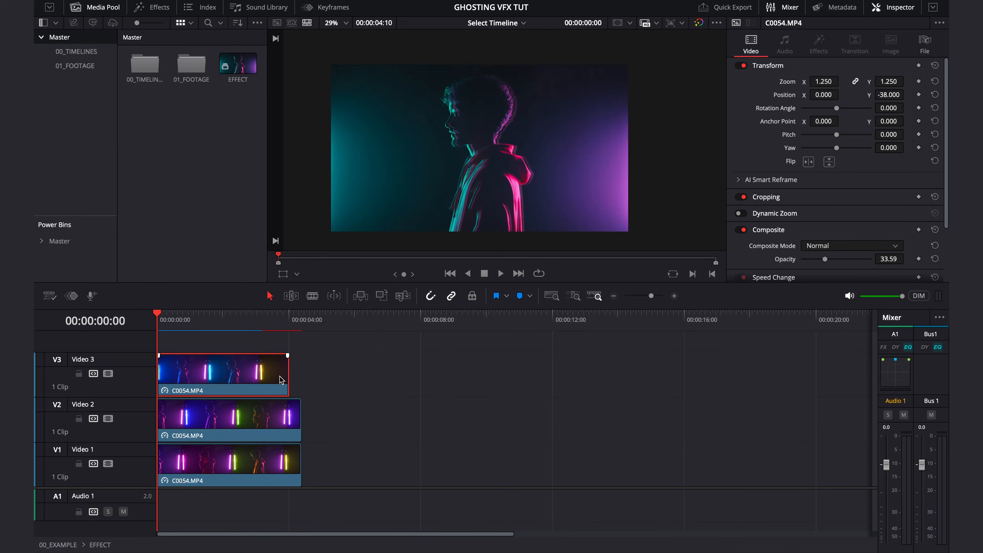
# - Extend the Video 3 clip to end level with the layers below and play the stack from the start to check it
pyautogui.press('space')
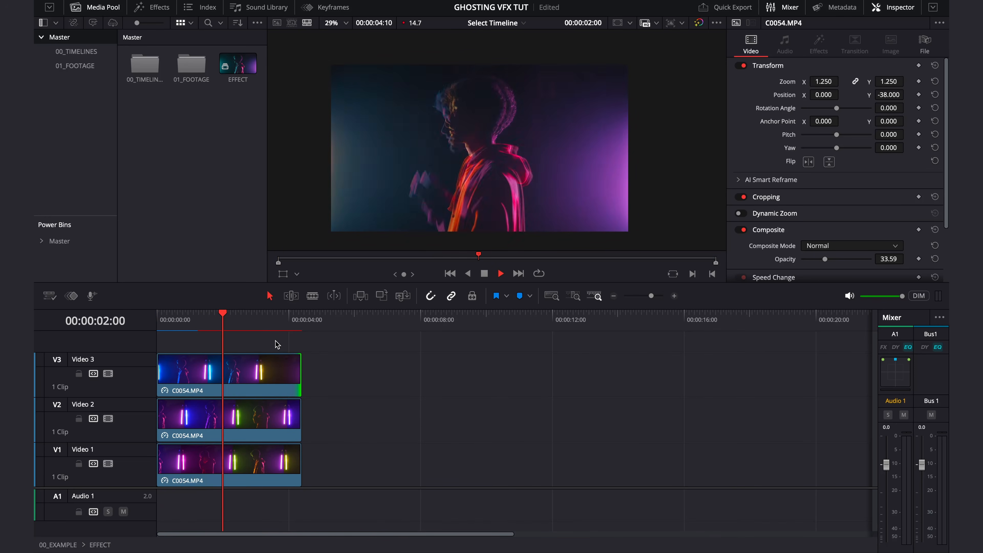
pyautogui.click(289, 317)
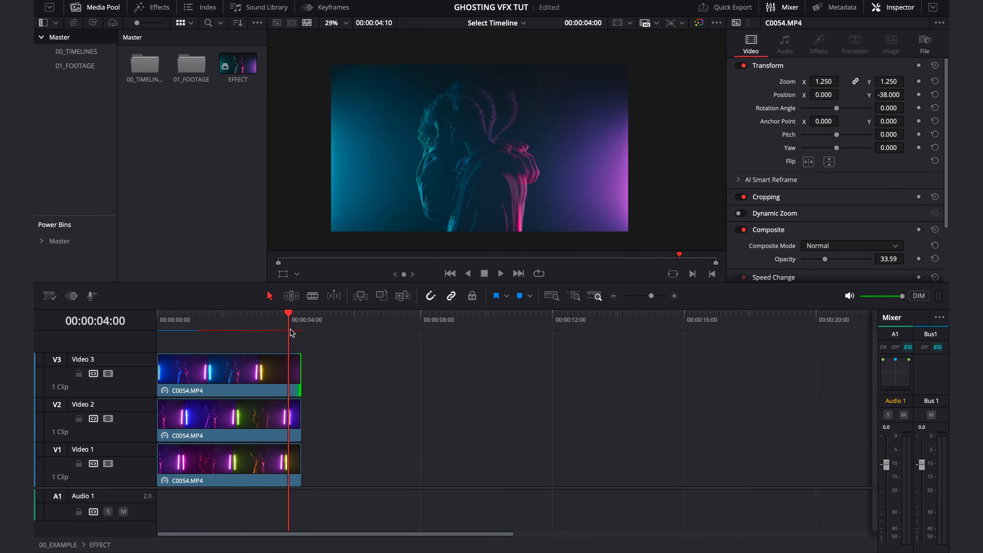
pyautogui.moveTo(288, 316); pyautogui.dragTo(134, 340)
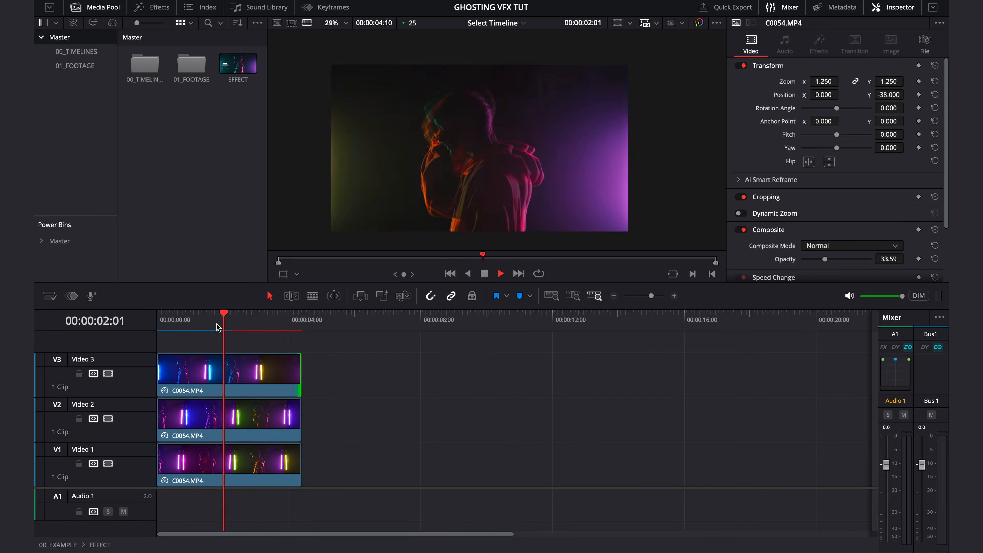
pyautogui.press('space')
# - Change the speed of the Video 2 clip, keeping keyframe timing maintained
pyautogui.rightClick(229, 416)
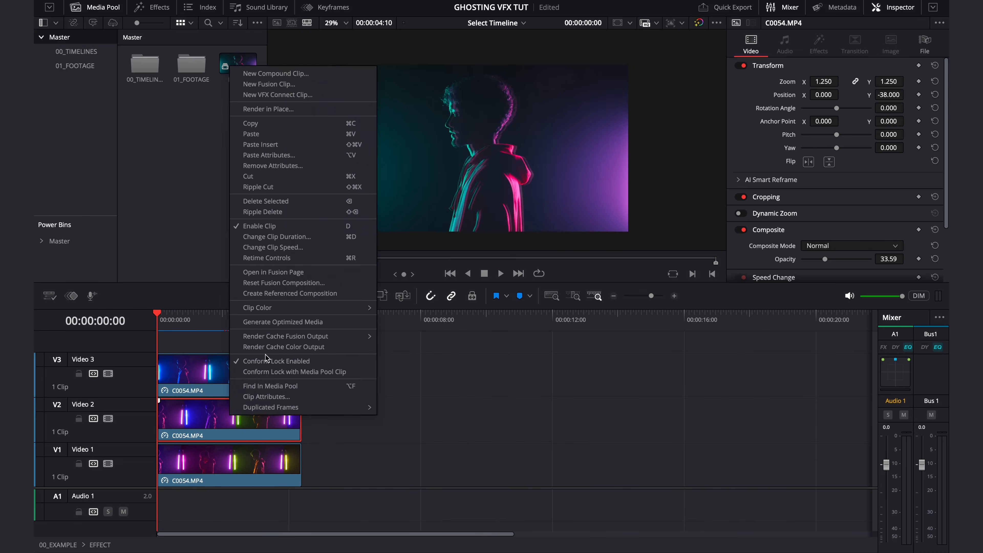
pyautogui.click(267, 248)
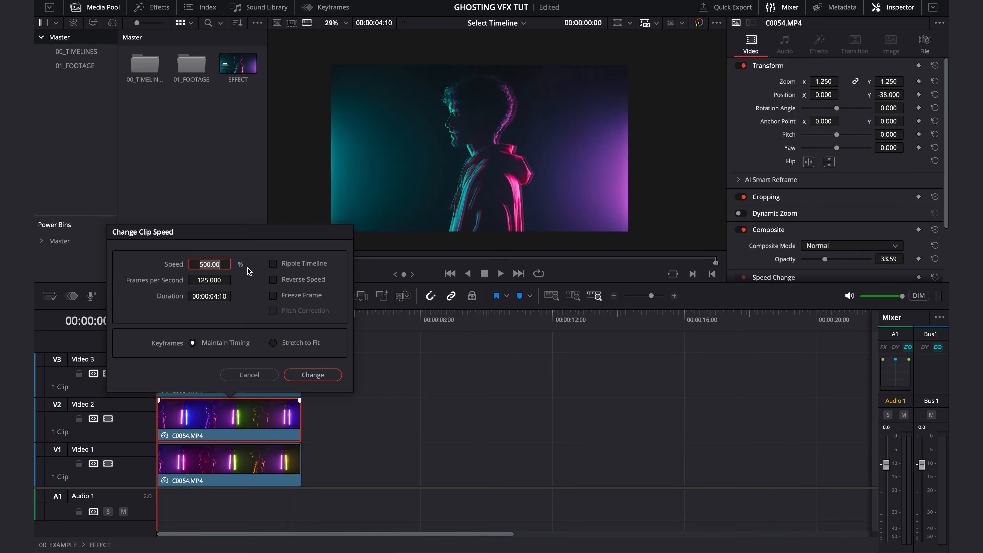
pyautogui.click(313, 375)
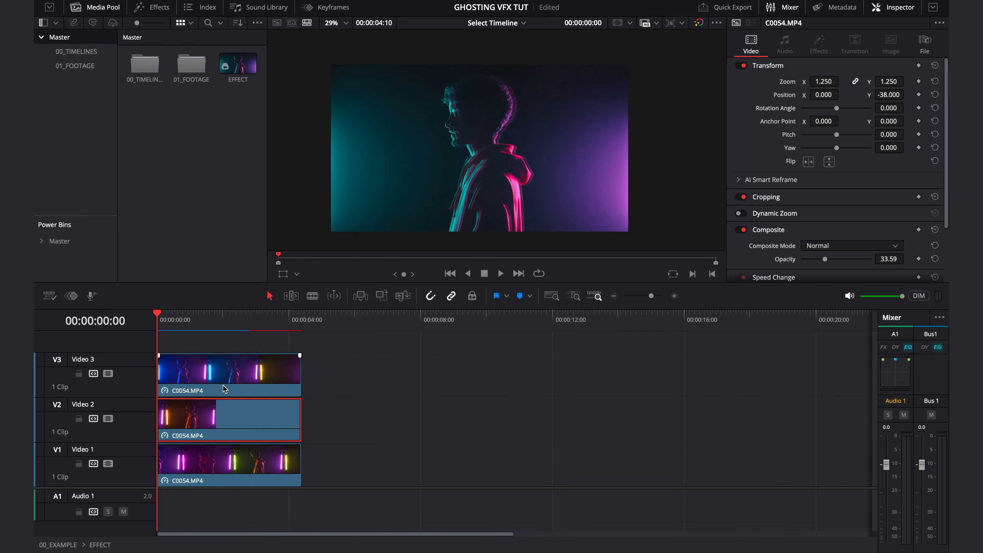
# - Change the speed of the Video 3 clip, keeping keyframe timing maintained
pyautogui.rightClick(232, 374)
pyautogui.click(264, 242)
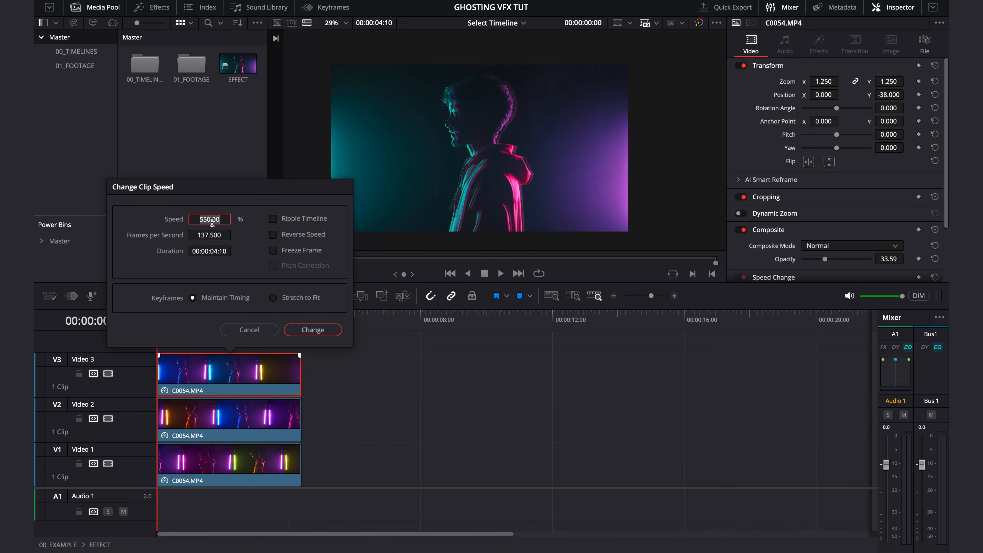
pyautogui.click(313, 329)
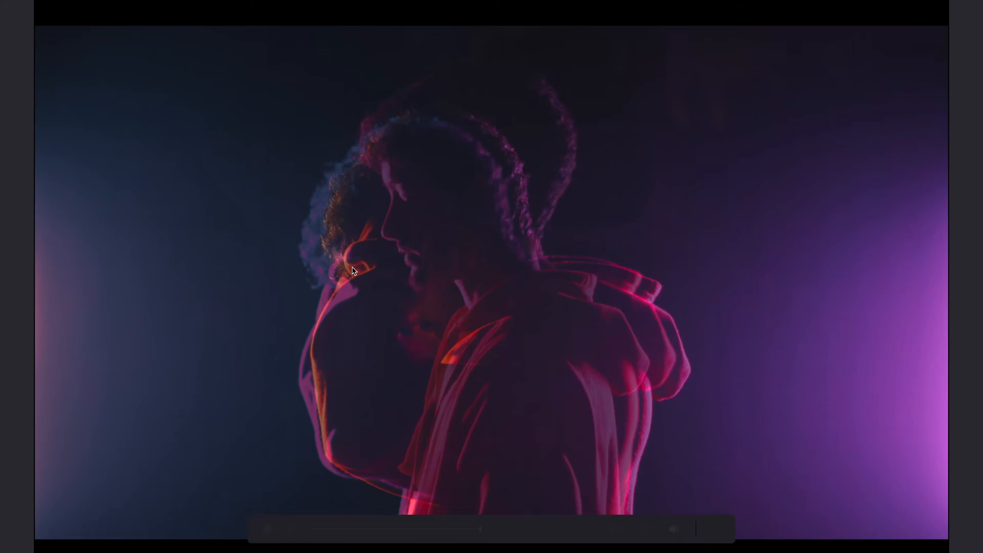
# - Review the layered clips full screen from the start, then exit full screen and return to the beginning
pyautogui.press('Escape')
pyautogui.moveTo(230, 329); pyautogui.dragTo(130, 325)
pyautogui.press('super+f')
pyautogui.press('space')
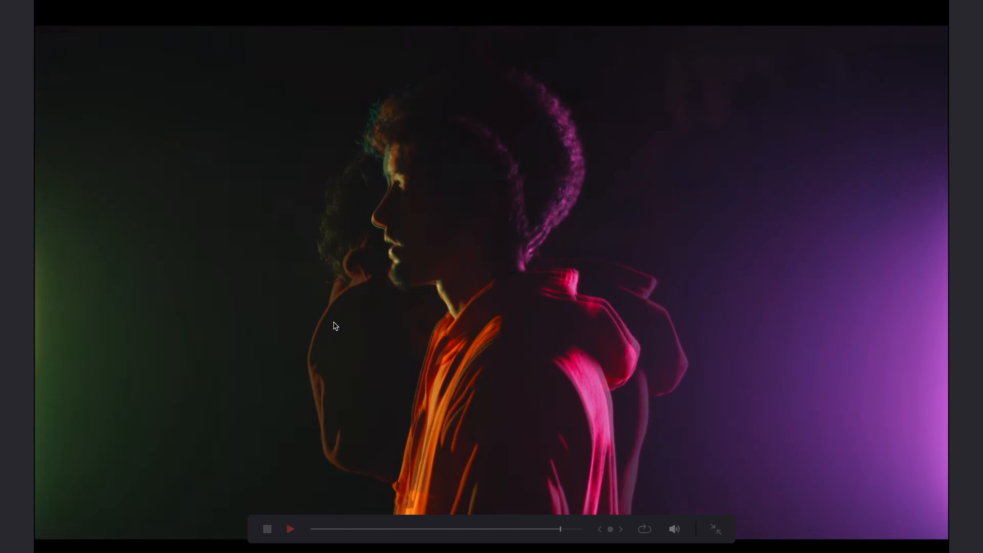
pyautogui.press('Escape')
pyautogui.moveTo(253, 324); pyautogui.dragTo(151, 324)
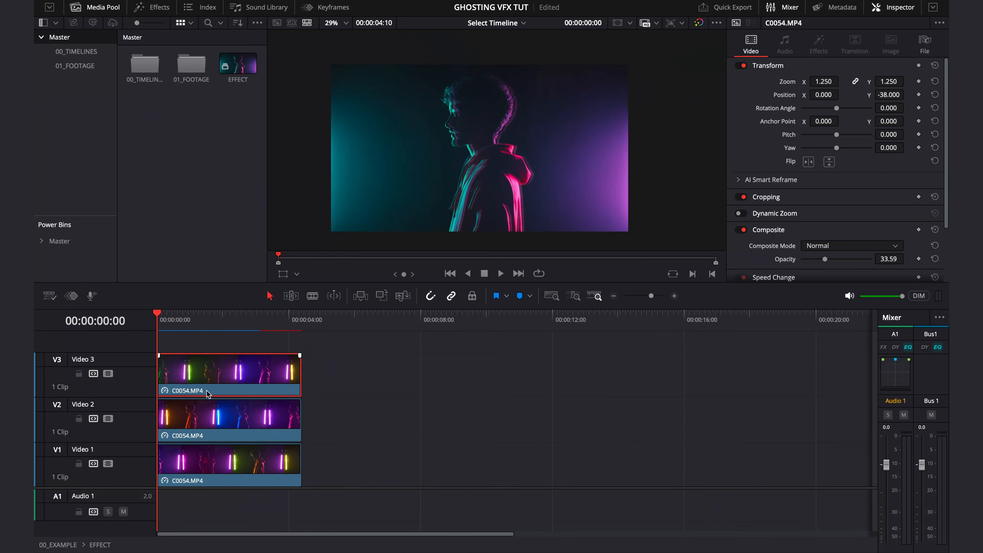
# - Turn on the display of stacked timelines and switch from the EFFECT compound clip to the 00_EXAMPLE timeline
pyautogui.click(50, 296)
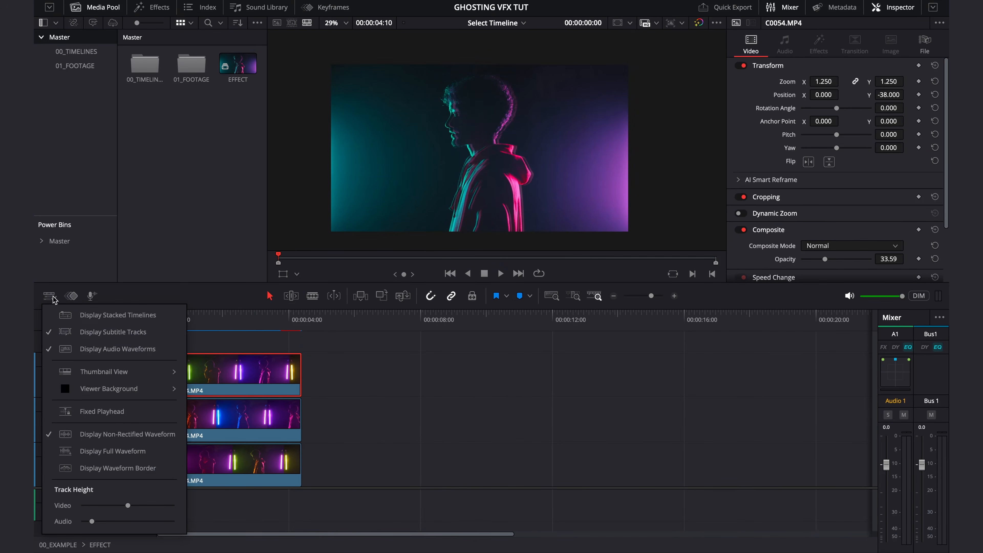
pyautogui.click(107, 317)
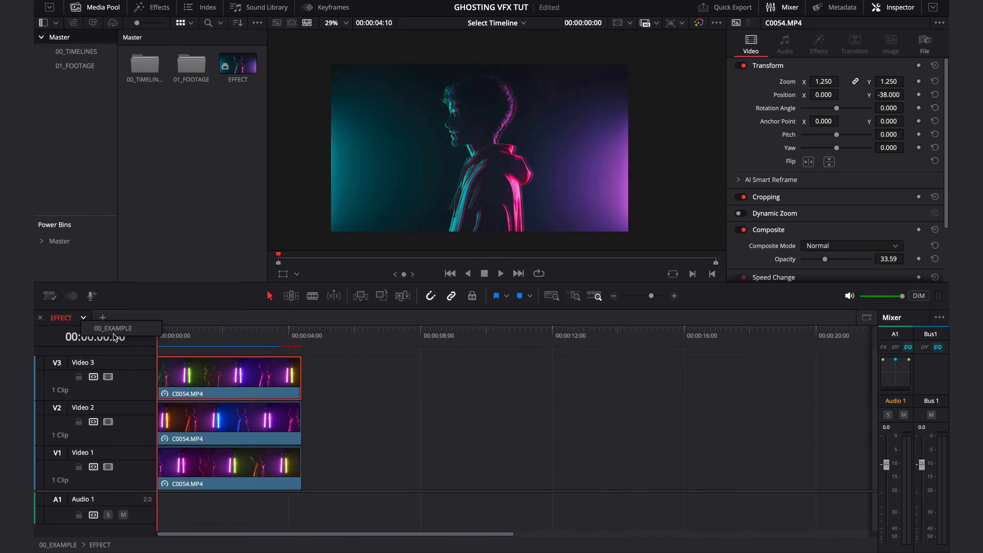
pyautogui.click(123, 332)
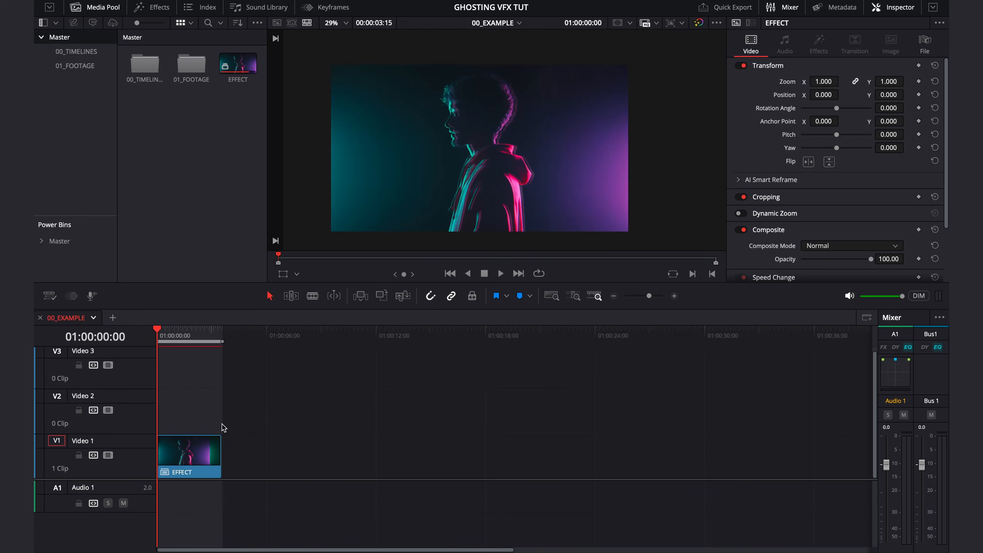
# - Play the EFFECT compound clip in the 00_EXAMPLE timeline repeatedly from the start to check the ghosting and lens distortion
pyautogui.press('space')
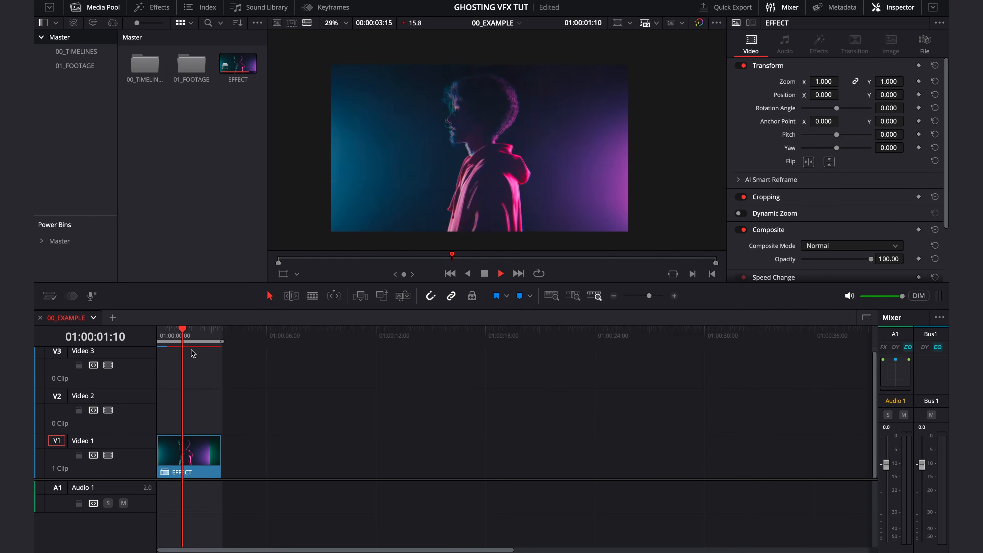
pyautogui.moveTo(208, 338); pyautogui.dragTo(121, 350)
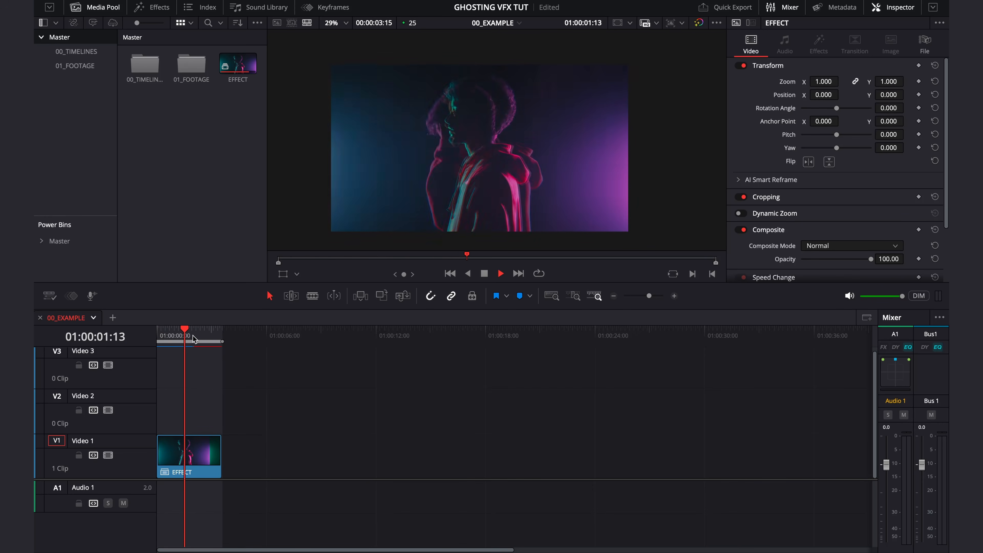
pyautogui.moveTo(209, 337); pyautogui.dragTo(112, 346)
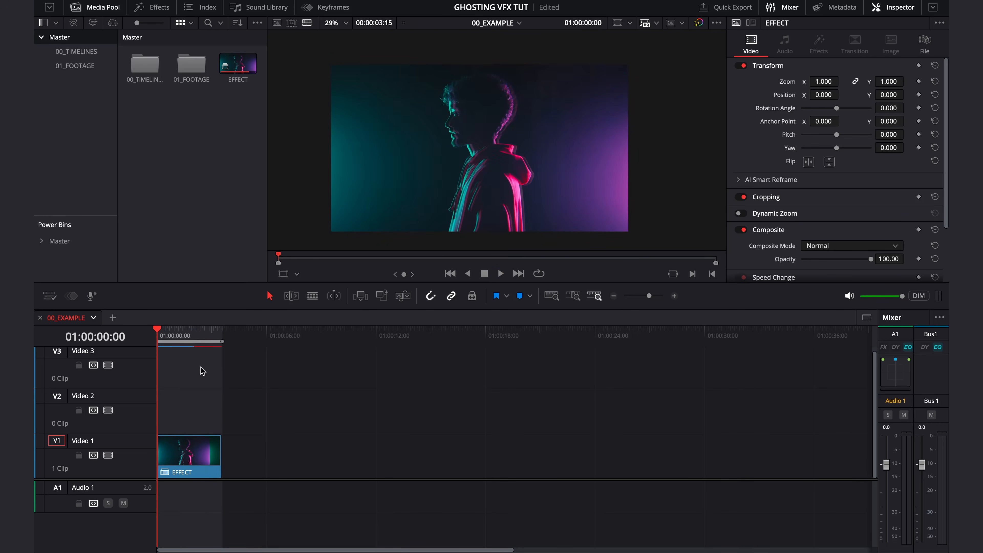
pyautogui.press('space')
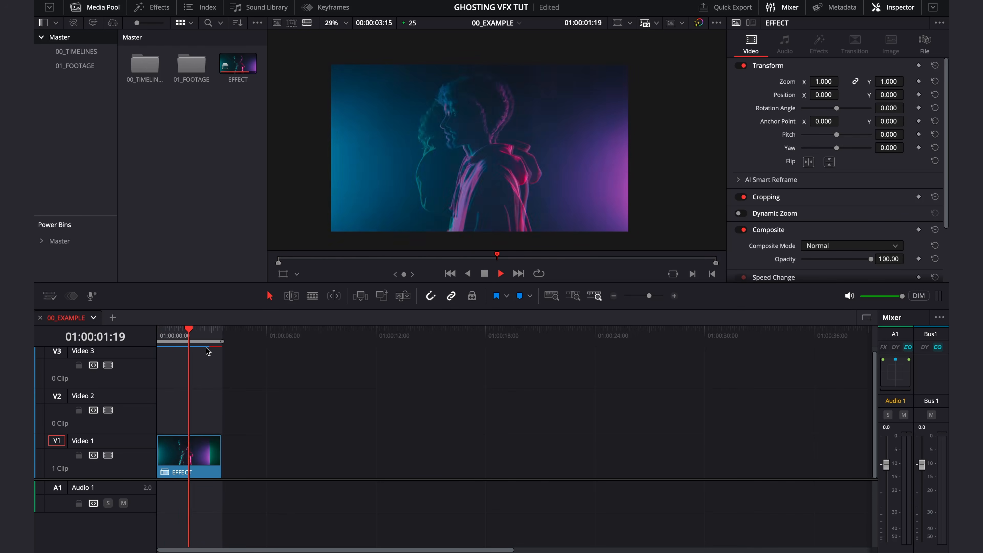
pyautogui.moveTo(207, 336); pyautogui.dragTo(141, 340)
pyautogui.press('space')
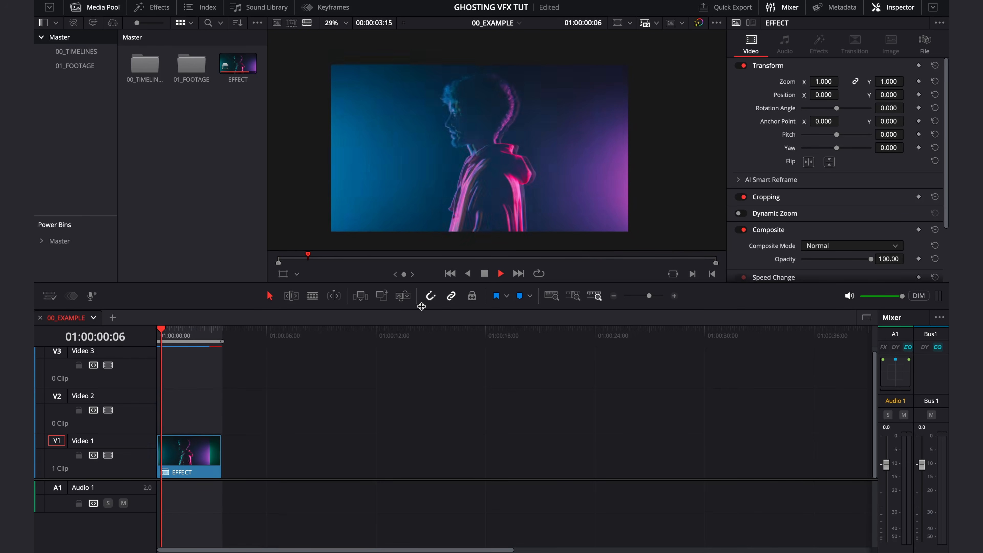